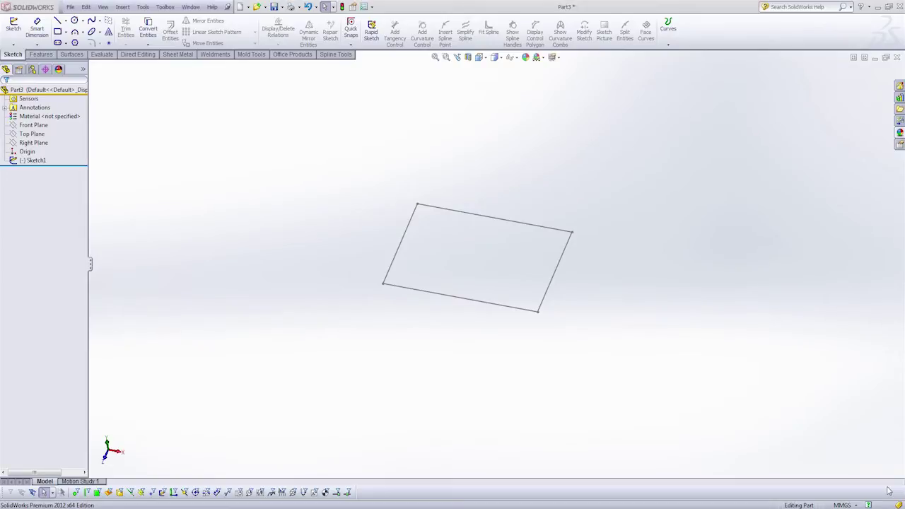
Reopen Sketch1 in Top view and make the rectangle's right and bottom edges construction lines
{"action": "left_click", "coordinate": [37, 161]}
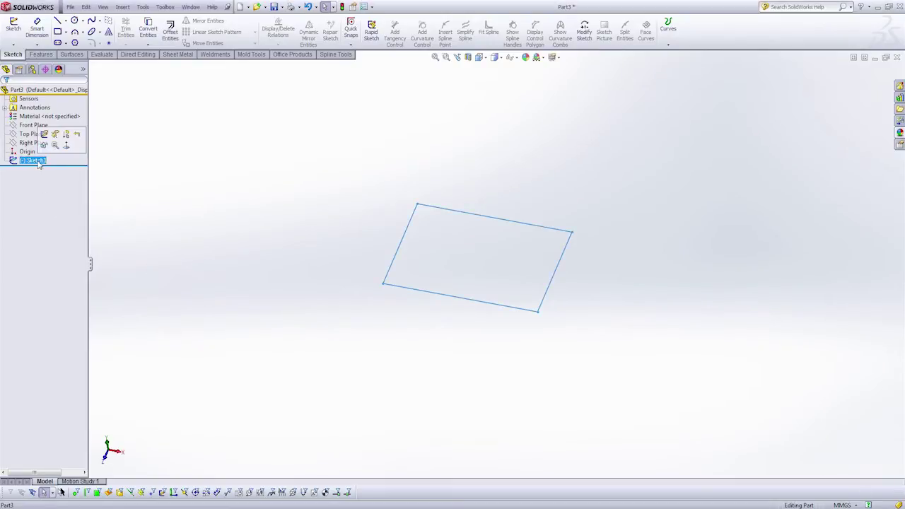
{"action": "left_click", "coordinate": [44, 134]}
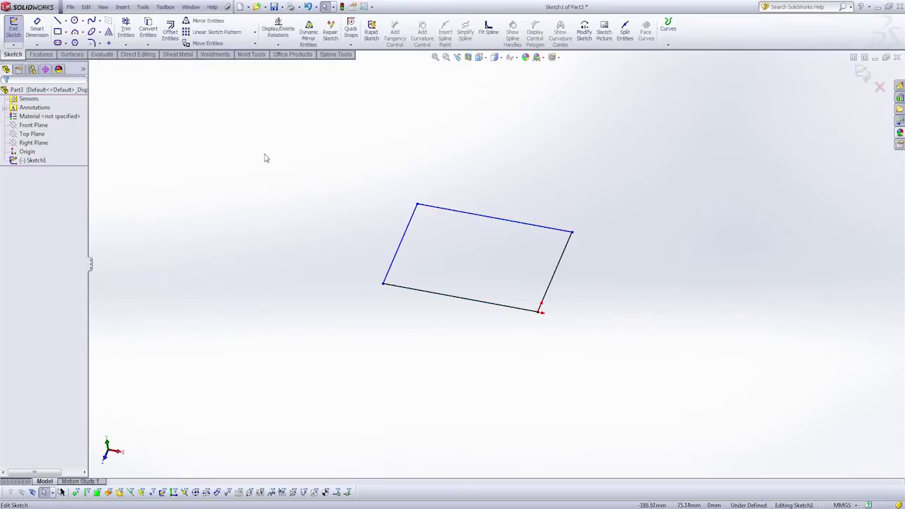
{"action": "key", "text": "space"}
{"action": "left_click", "coordinate": [284, 221]}
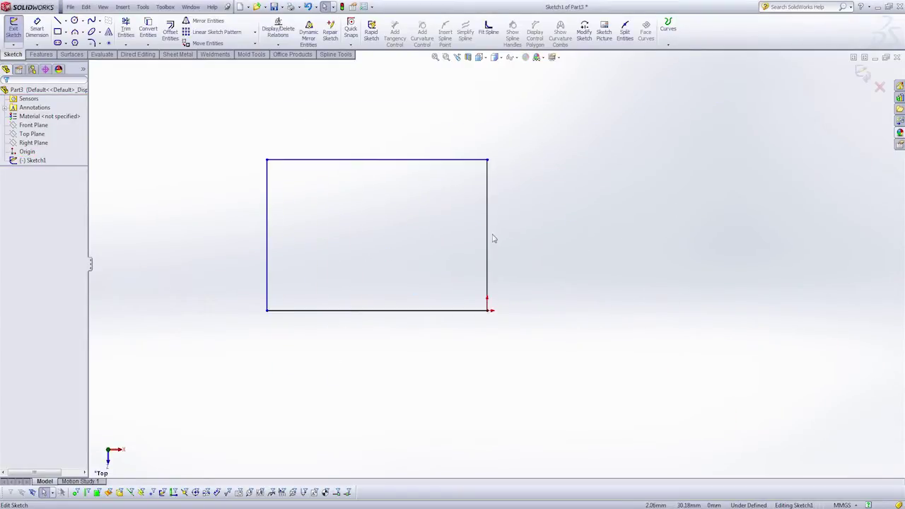
{"action": "left_click", "coordinate": [488, 238]}
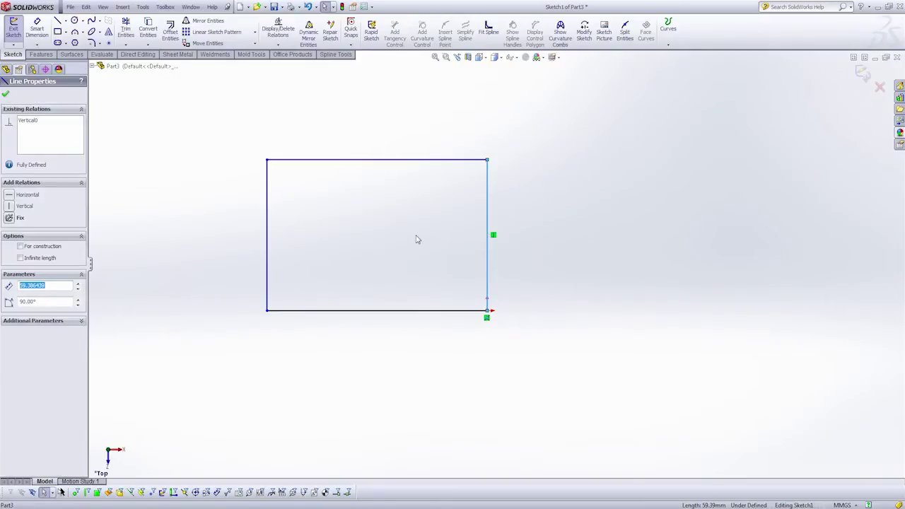
{"action": "left_click", "coordinate": [389, 299], "text": "ctrl"}
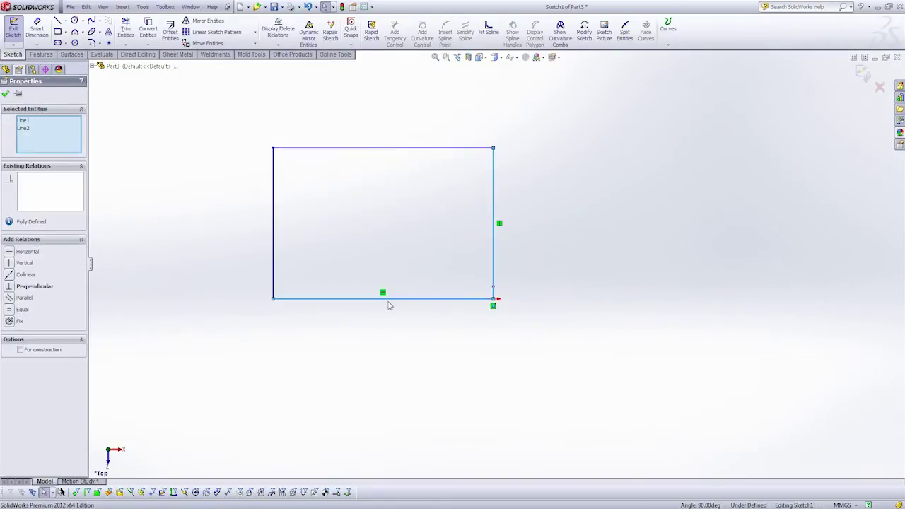
{"action": "left_click", "coordinate": [20, 350]}
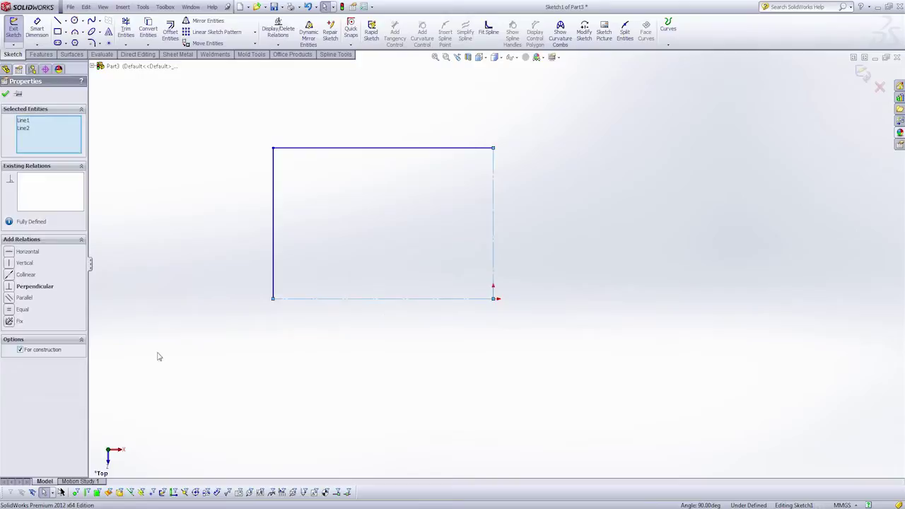
{"action": "left_click", "coordinate": [150, 212]}
Dimension the rectangle 180 mm wide and 120 mm tall
{"action": "left_click", "coordinate": [37, 30]}
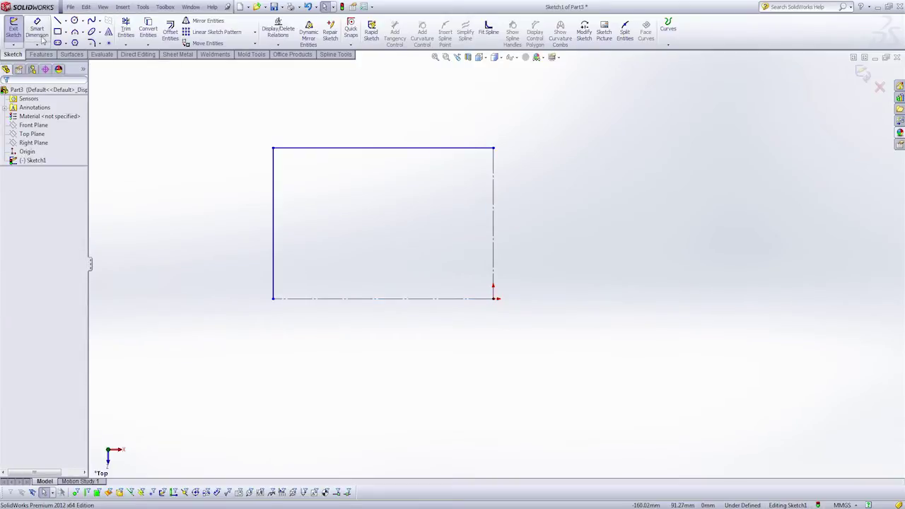
{"action": "left_click", "coordinate": [274, 204]}
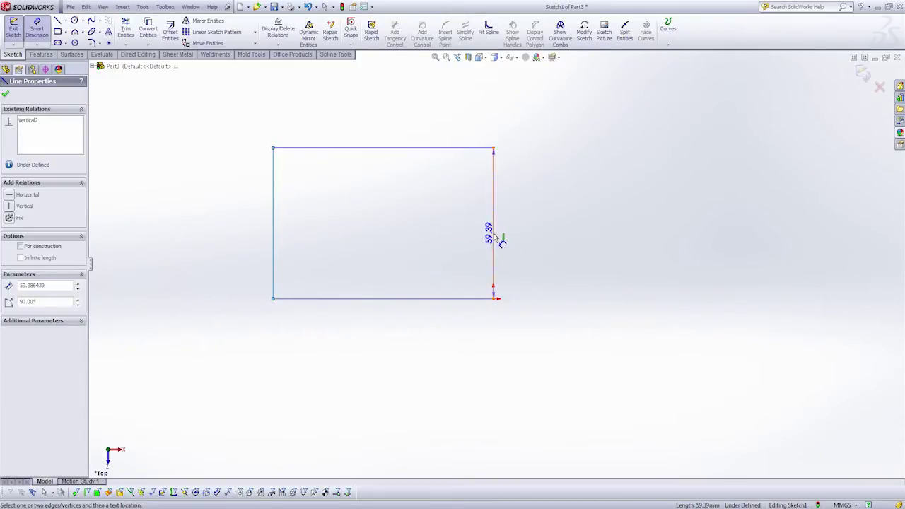
{"action": "left_click", "coordinate": [500, 239]}
{"action": "left_click", "coordinate": [496, 91]}
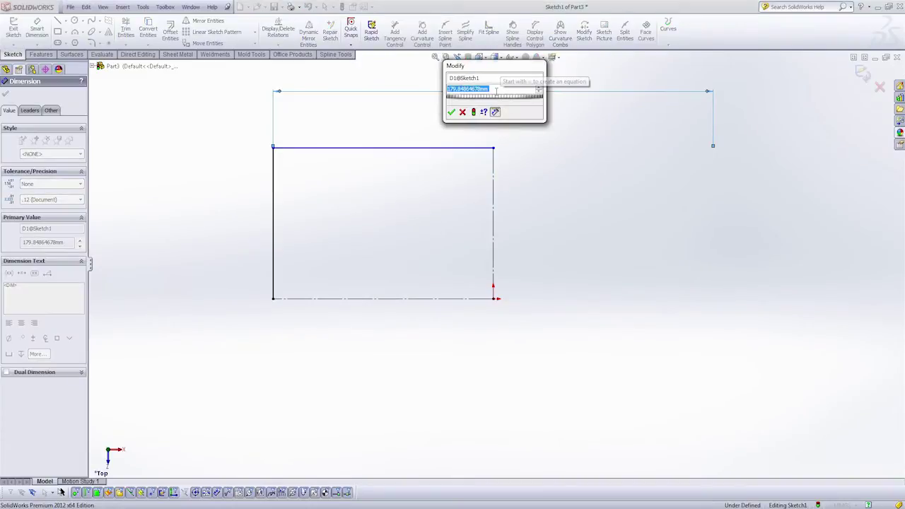
{"action": "type", "text": "180"}
{"action": "key", "text": "Return"}
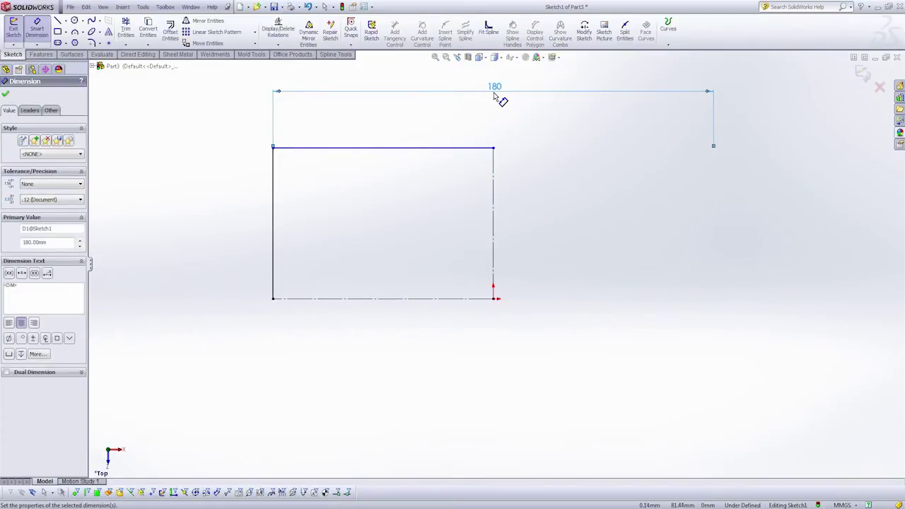
{"action": "left_click", "coordinate": [430, 149]}
{"action": "left_click", "coordinate": [430, 301]}
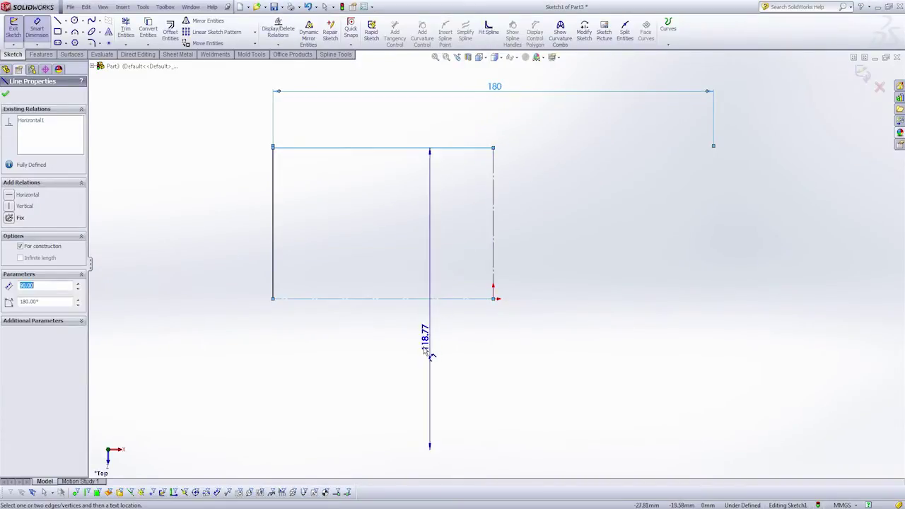
{"action": "left_click", "coordinate": [242, 308]}
{"action": "type", "text": "120"}
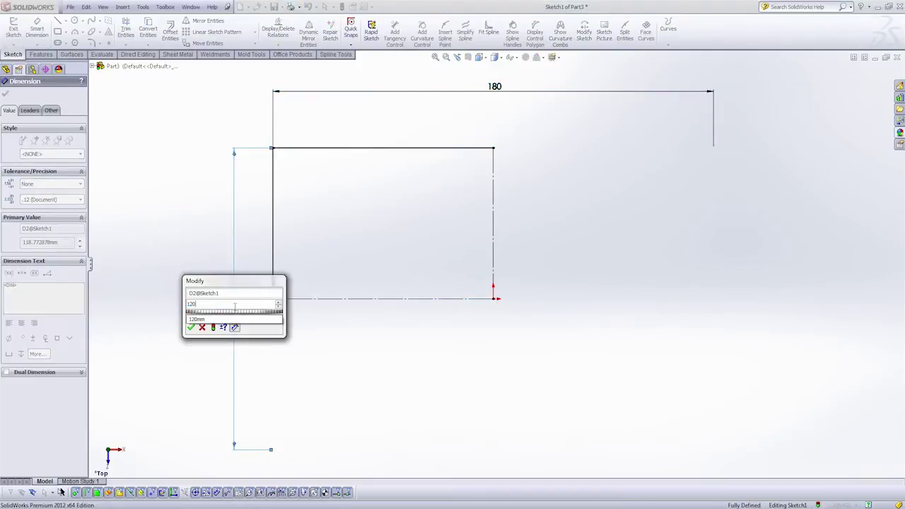
{"action": "key", "text": "Return"}
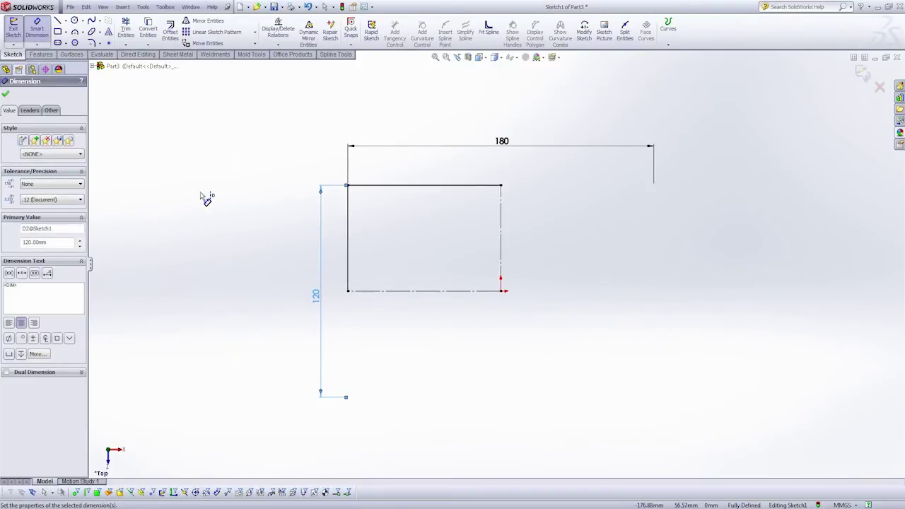
Fillet the top-left corner and set its radius to 20 mm after first trying 30
{"action": "left_click", "coordinate": [5, 94]}
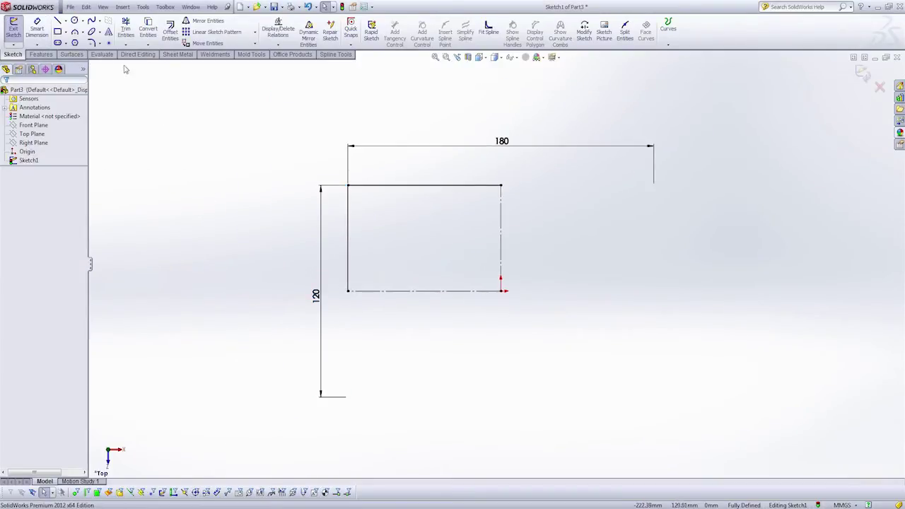
{"action": "left_click", "coordinate": [91, 43]}
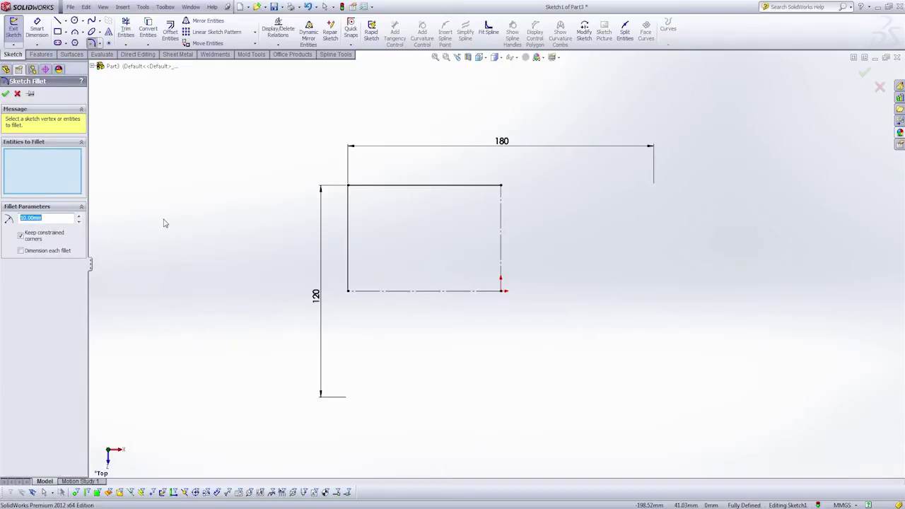
{"action": "left_click", "coordinate": [346, 187]}
{"action": "left_click", "coordinate": [6, 94]}
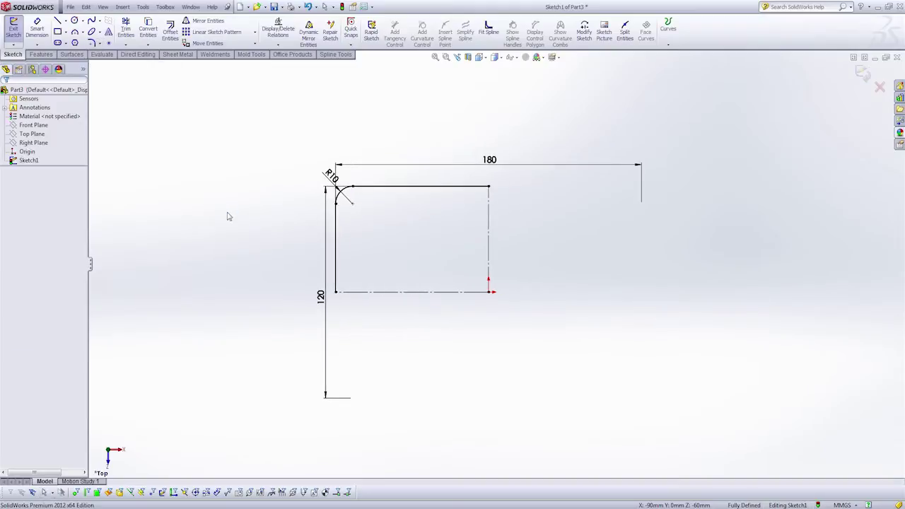
{"action": "left_click_drag", "start_coordinate": [332, 177], "coordinate": [236, 143]}
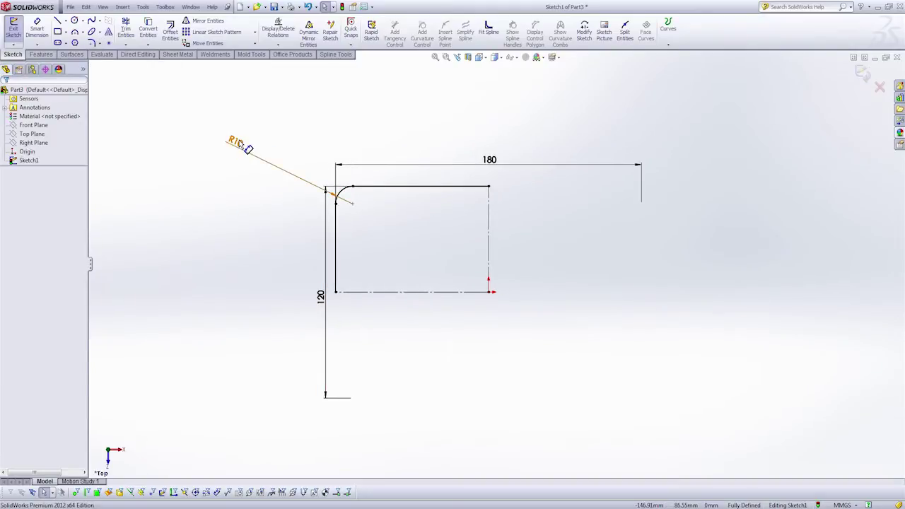
{"action": "double_click", "coordinate": [239, 142]}
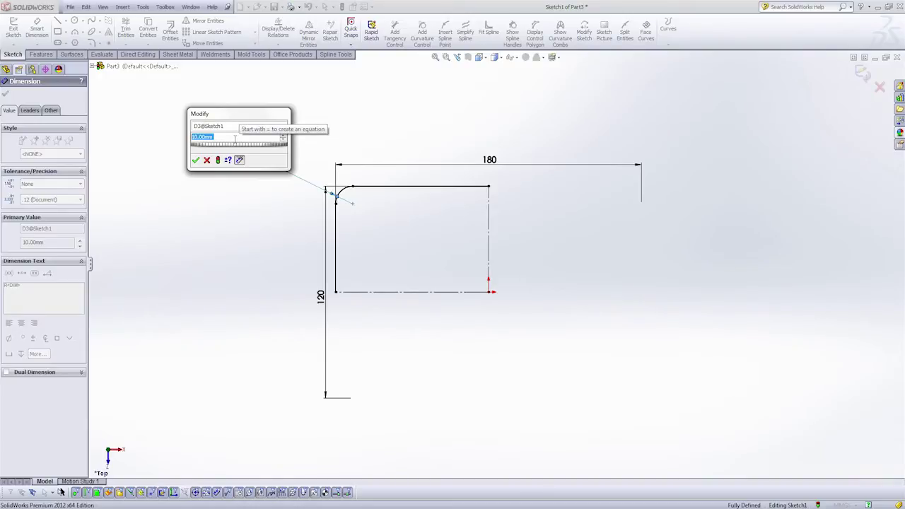
{"action": "type", "text": "30"}
{"action": "key", "text": "Return"}
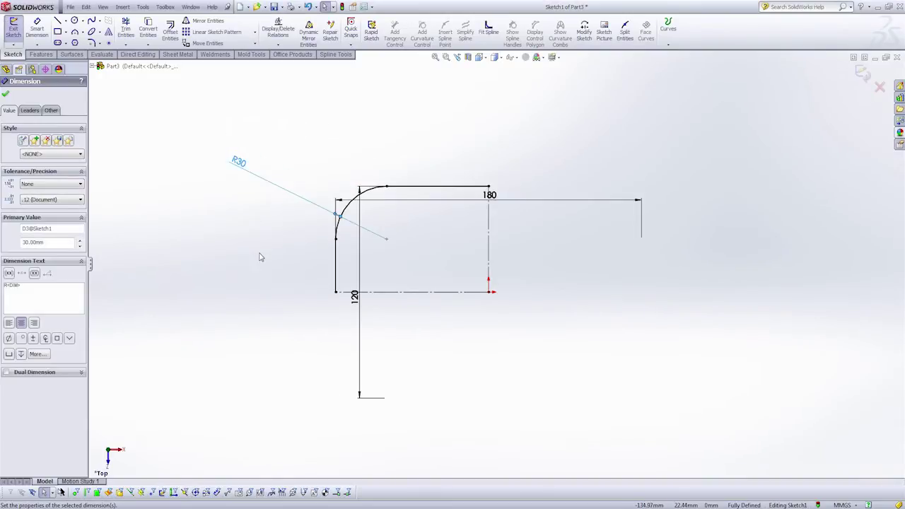
{"action": "scroll", "coordinate": [259, 257], "scroll_direction": "down", "scroll_amount": 3}
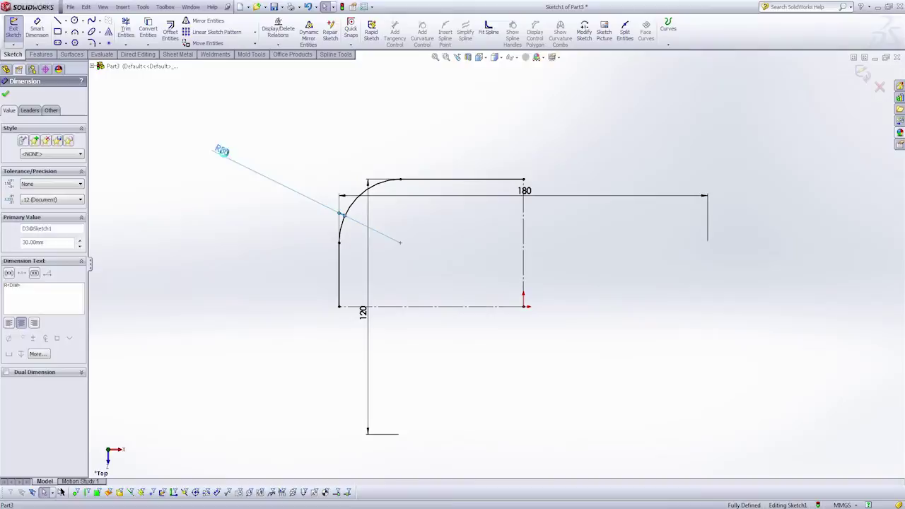
{"action": "double_click", "coordinate": [225, 156]}
{"action": "type", "text": "20"}
{"action": "key", "text": "Return"}
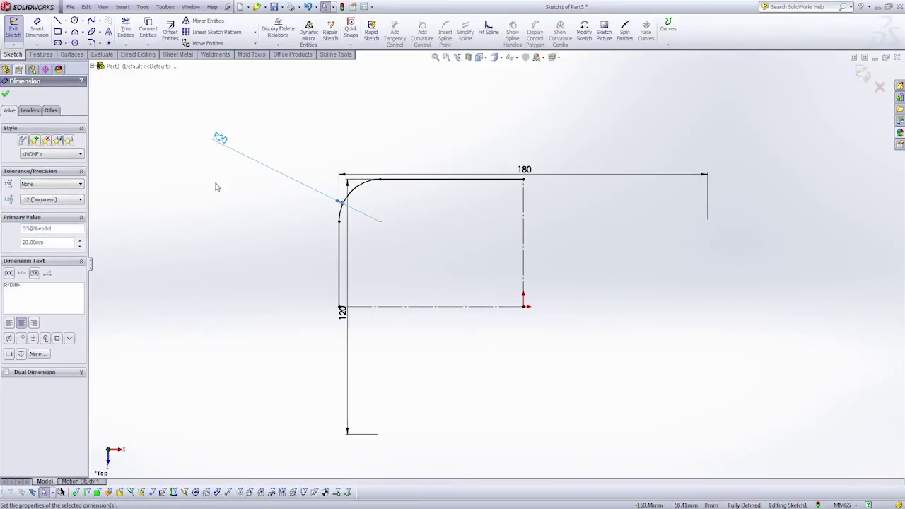
Make the R20 fillet arc construction geometry
{"action": "left_click", "coordinate": [5, 94]}
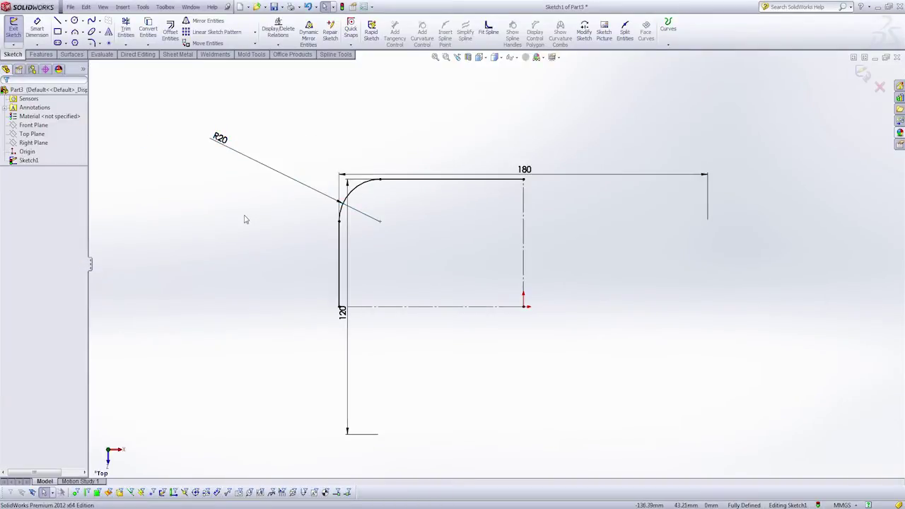
{"action": "left_click", "coordinate": [344, 196]}
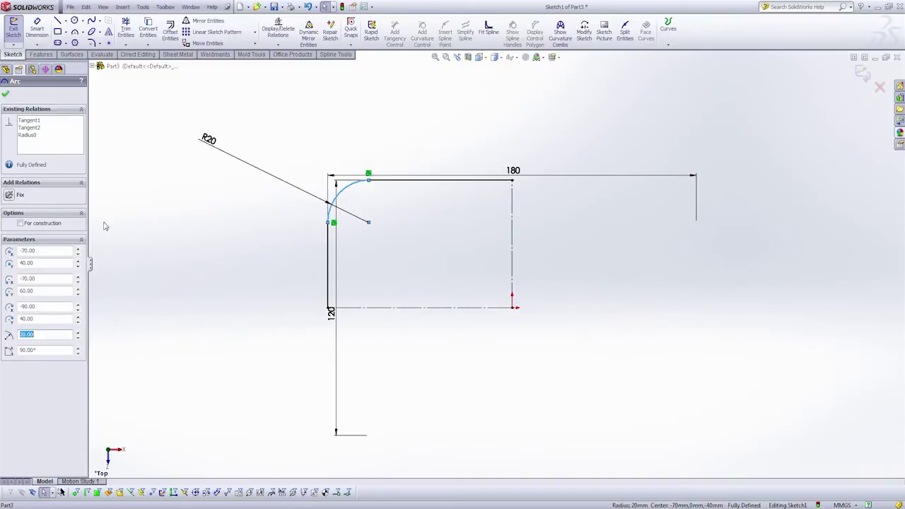
{"action": "left_click", "coordinate": [21, 224]}
Draw a spline across the top-left corner from the arc's lower end to its top end
{"action": "left_click", "coordinate": [410, 243]}
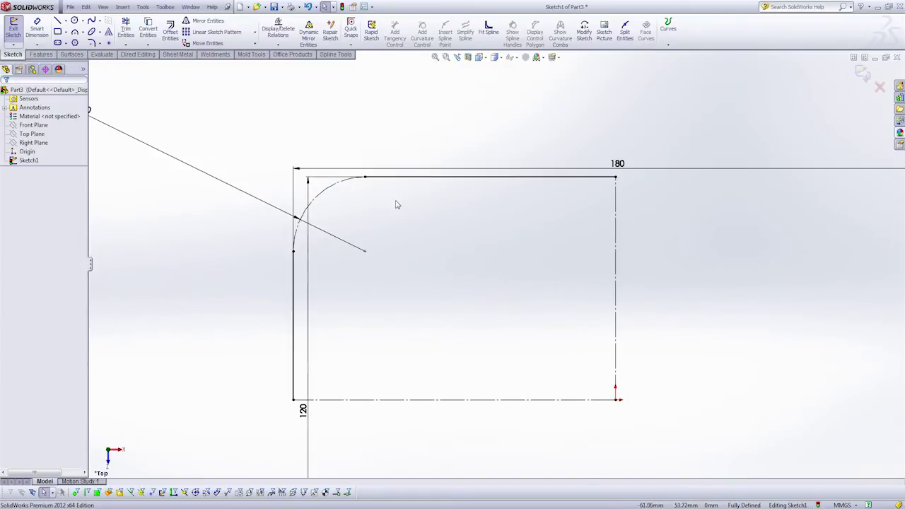
{"action": "scroll", "coordinate": [396, 205], "scroll_direction": "down", "scroll_amount": 2}
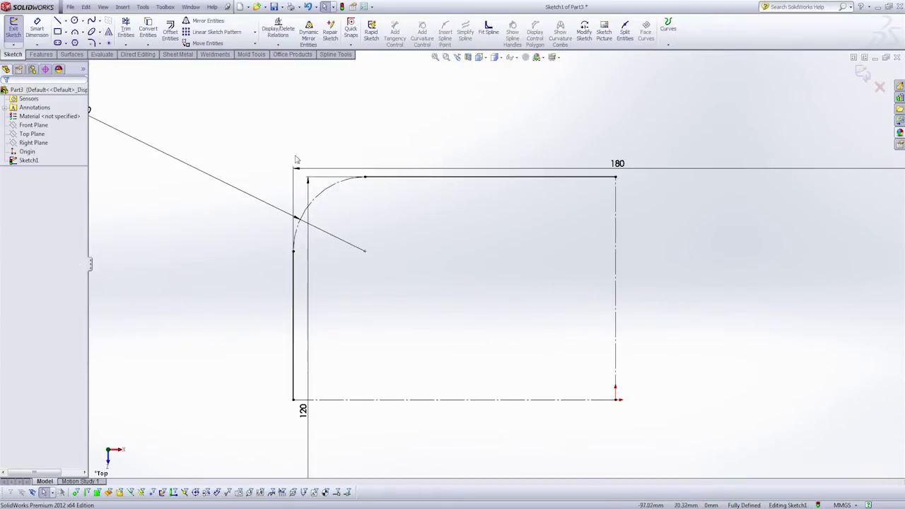
{"action": "left_click", "coordinate": [100, 21]}
{"action": "left_click", "coordinate": [110, 32]}
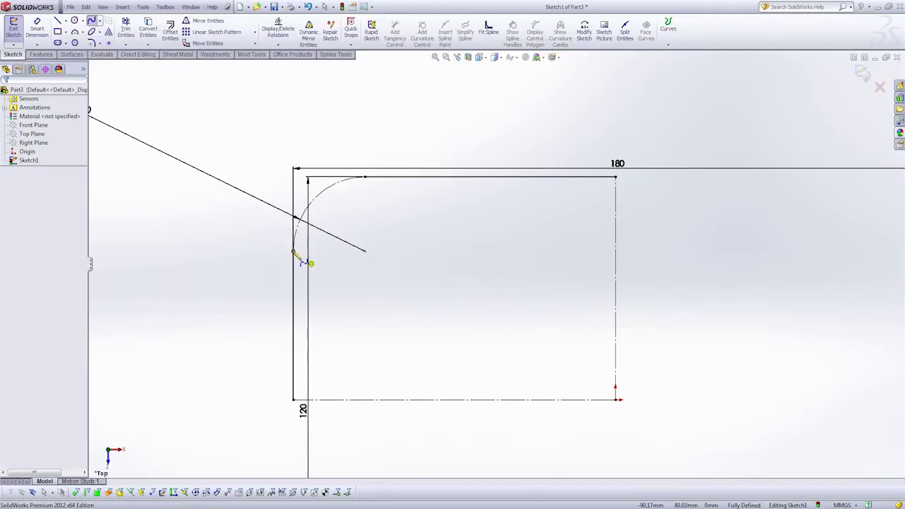
{"action": "left_click", "coordinate": [294, 251]}
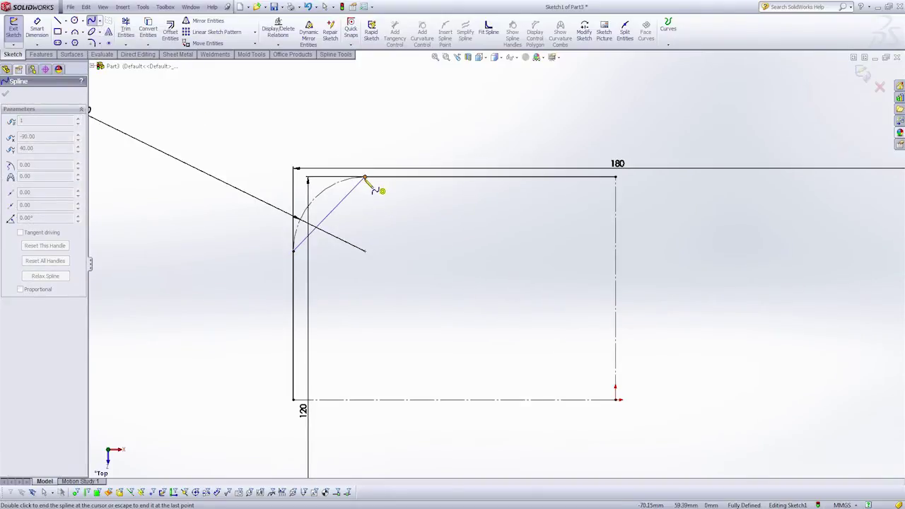
{"action": "double_click", "coordinate": [365, 177]}
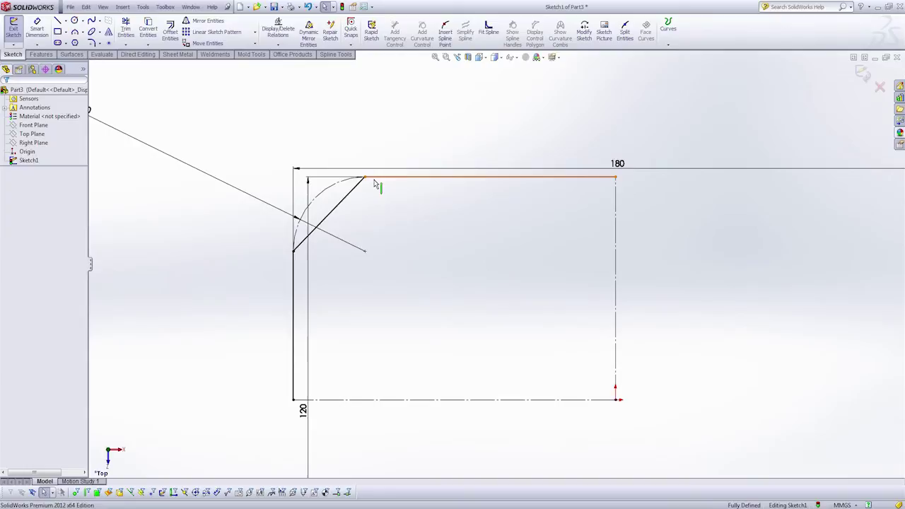
Add Equal Curvature relations between the spline and both the top and left edges
{"action": "left_click", "coordinate": [375, 181]}
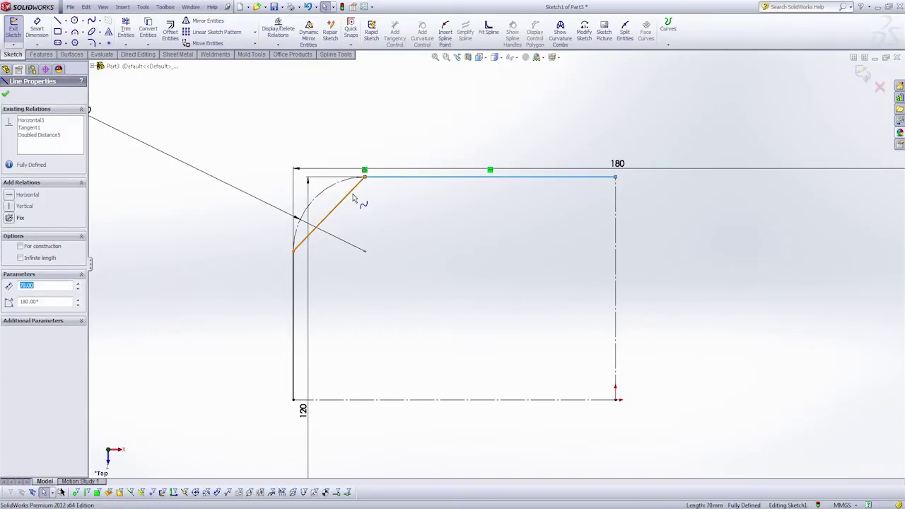
{"action": "left_click", "coordinate": [354, 200], "text": "ctrl"}
{"action": "left_click", "coordinate": [8, 276]}
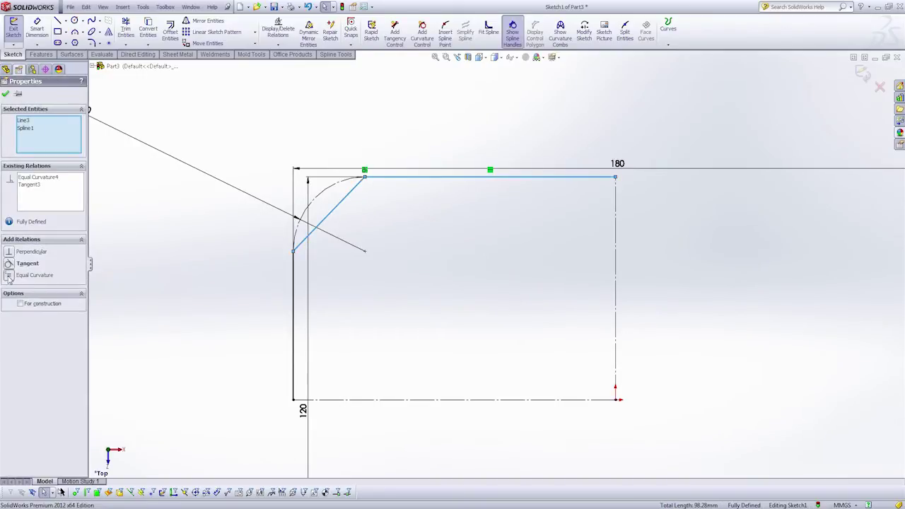
{"action": "left_click", "coordinate": [154, 283]}
{"action": "left_click", "coordinate": [305, 210]}
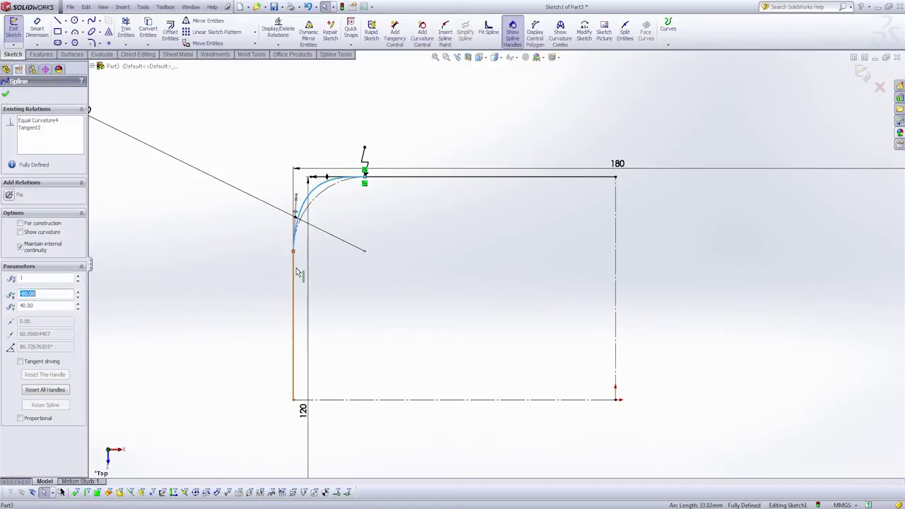
{"action": "left_click", "coordinate": [294, 275], "text": "ctrl"}
{"action": "left_click", "coordinate": [13, 277]}
{"action": "left_click", "coordinate": [181, 280]}
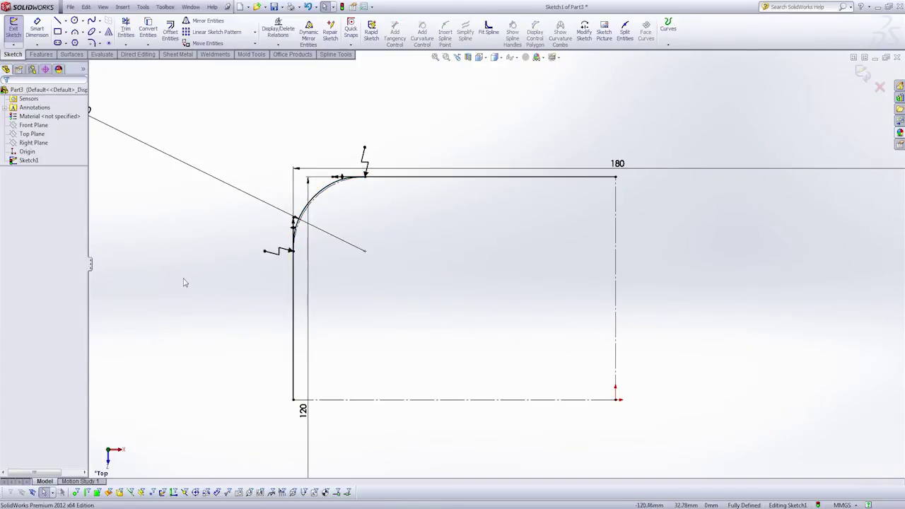
{"action": "scroll", "coordinate": [353, 216], "scroll_direction": "down", "scroll_amount": 3}
Show the spline's curvature comb, stretch its end tangents to smooth it, and exit the sketch
{"action": "left_click", "coordinate": [318, 196]}
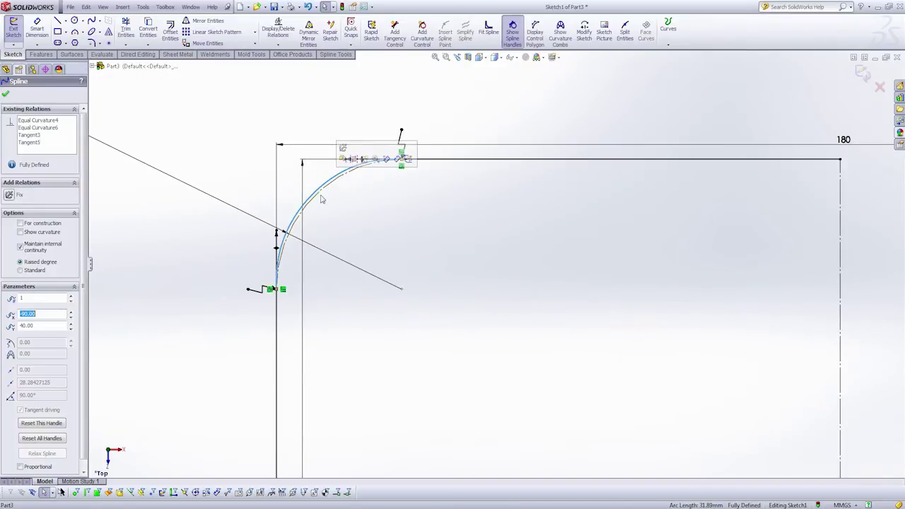
{"action": "key", "text": "z"}
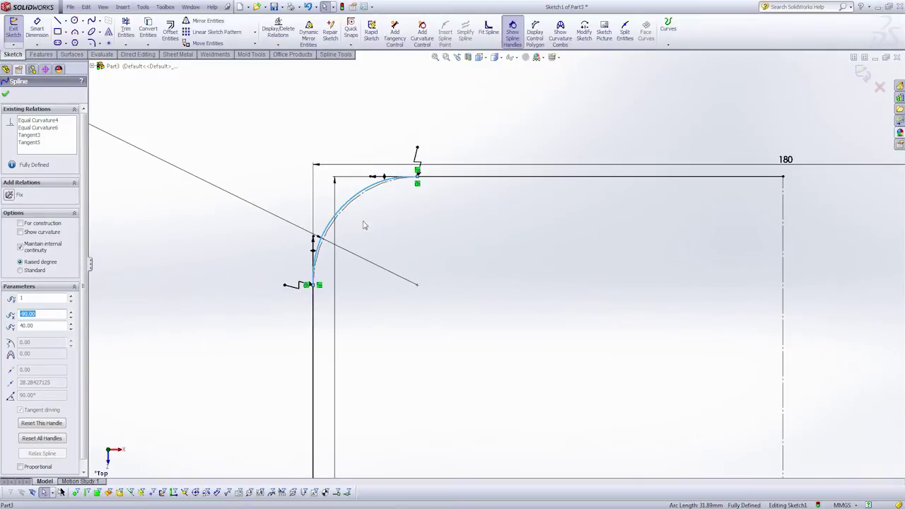
{"action": "key", "text": "z"}
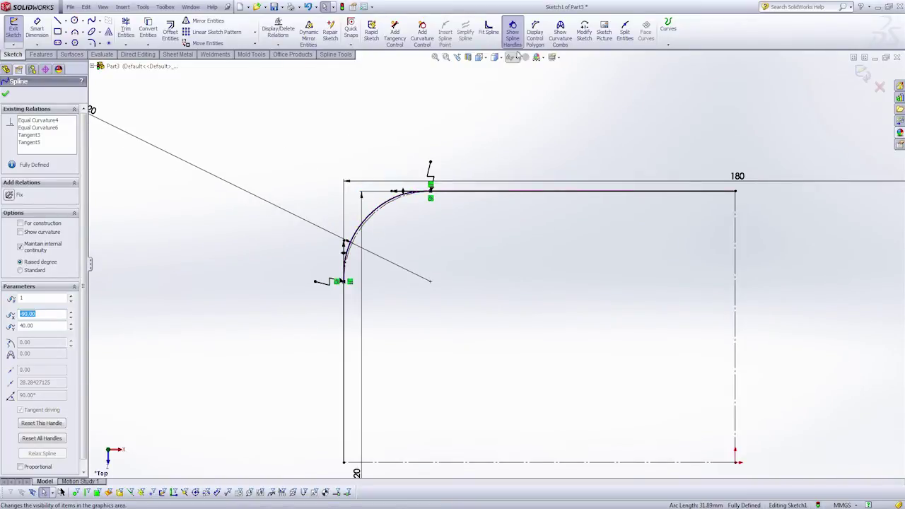
{"action": "left_click", "coordinate": [558, 34]}
{"action": "left_click", "coordinate": [430, 228]}
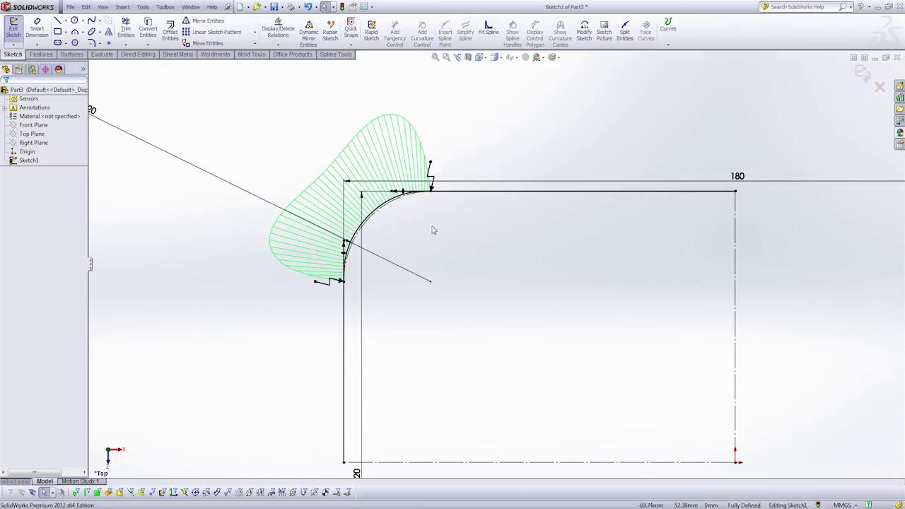
{"action": "scroll", "coordinate": [408, 218], "scroll_direction": "down", "scroll_amount": 1}
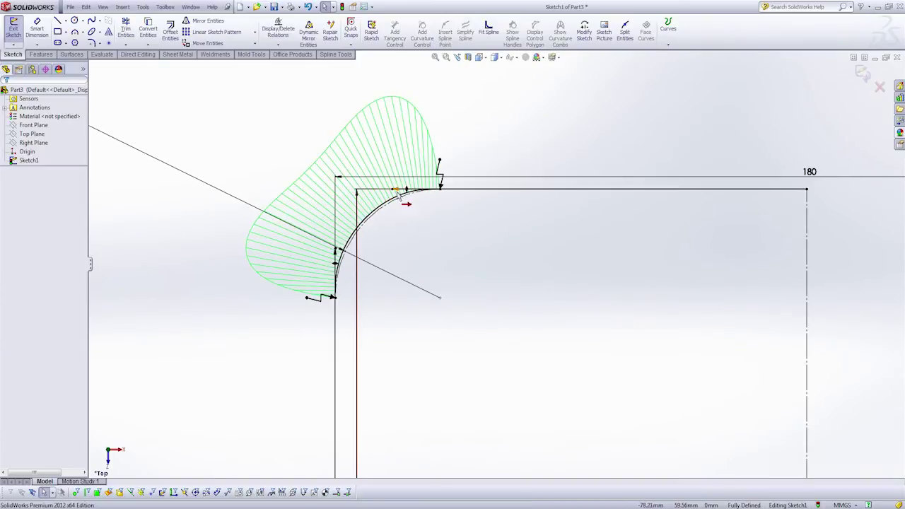
{"action": "left_click", "coordinate": [403, 193]}
{"action": "left_click_drag", "start_coordinate": [403, 193], "coordinate": [386, 193]}
{"action": "mouse_move", "coordinate": [343, 255]}
{"action": "left_mouse_down"}
{"action": "mouse_move", "coordinate": [338, 233]}
{"action": "mouse_move", "coordinate": [343, 244]}
{"action": "mouse_move", "coordinate": [347, 230]}
{"action": "mouse_move", "coordinate": [343, 241]}
{"action": "left_mouse_up"}
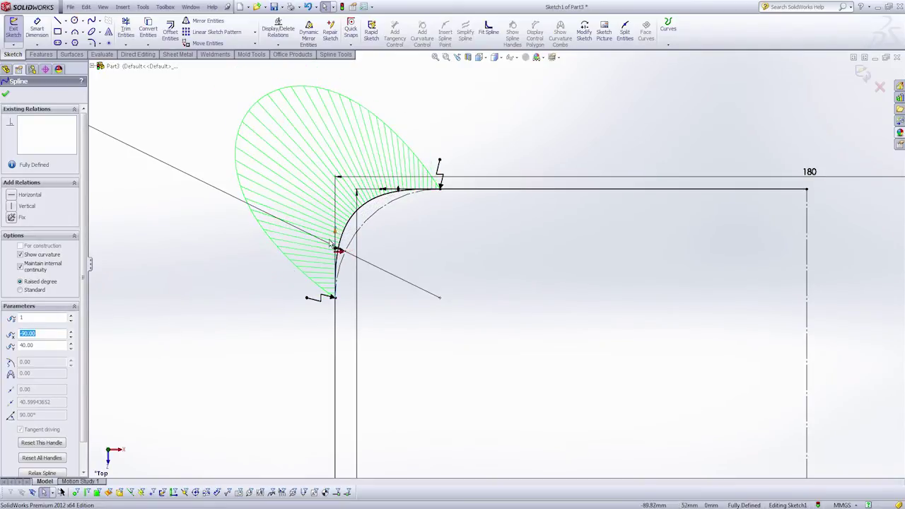
{"action": "scroll", "coordinate": [396, 271], "scroll_direction": "up", "scroll_amount": 2}
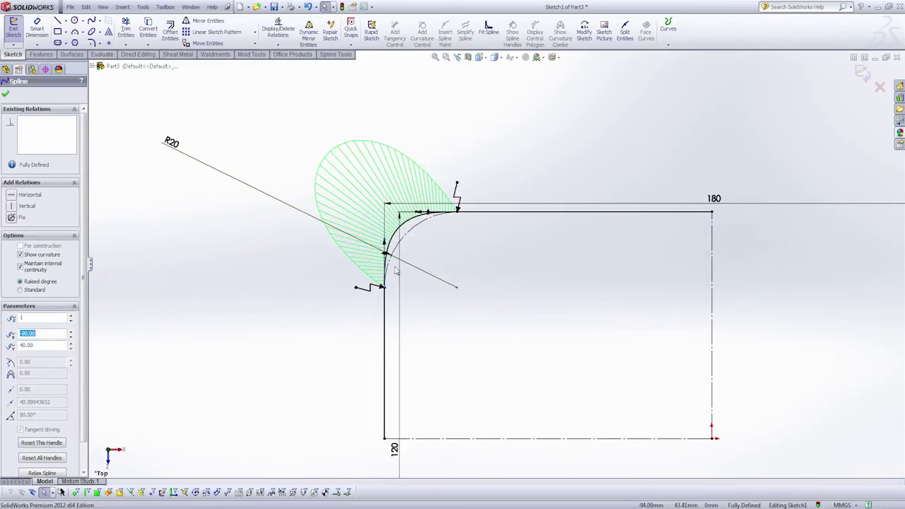
{"action": "left_click", "coordinate": [13, 28]}
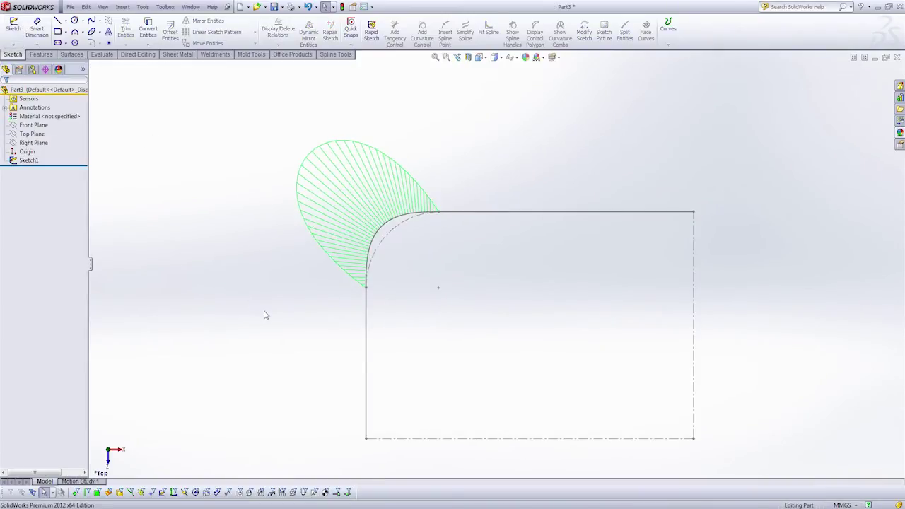
Extrude Sketch1 as a blind 5 mm surface
{"action": "left_click", "coordinate": [71, 55]}
{"action": "left_click", "coordinate": [16, 32]}
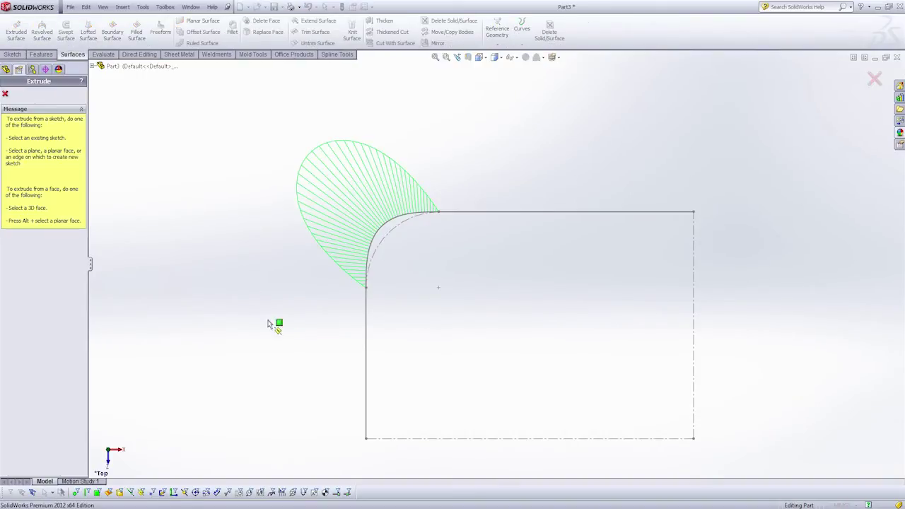
{"action": "left_click", "coordinate": [366, 342]}
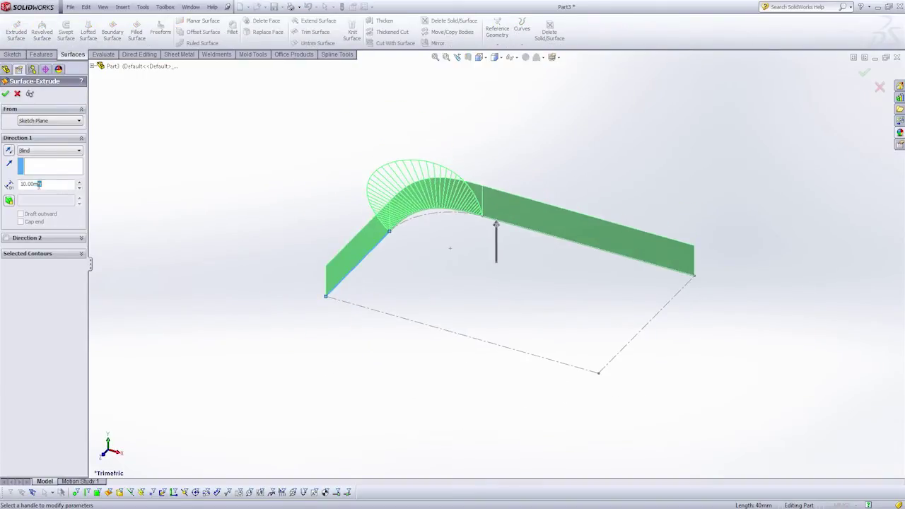
{"action": "type", "text": "5"}
{"action": "key", "text": "Return"}
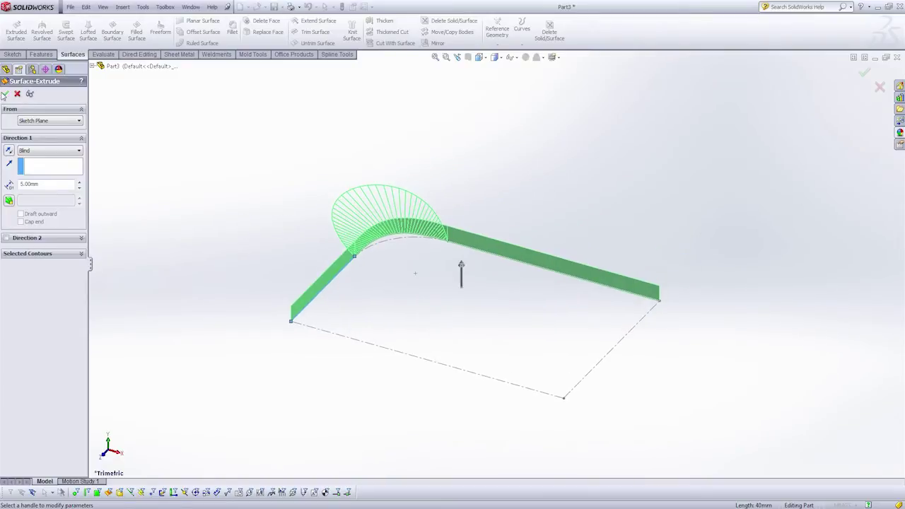
{"action": "left_click", "coordinate": [5, 95]}
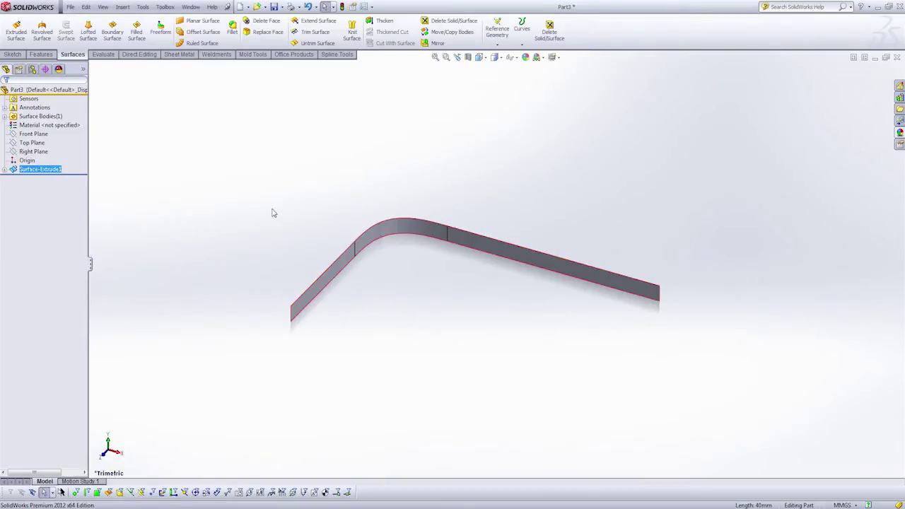
Ctrl-drag the Top Plane to create Plane1 offset 11 mm above it
{"action": "left_click", "coordinate": [273, 212]}
{"action": "left_click", "coordinate": [28, 143]}
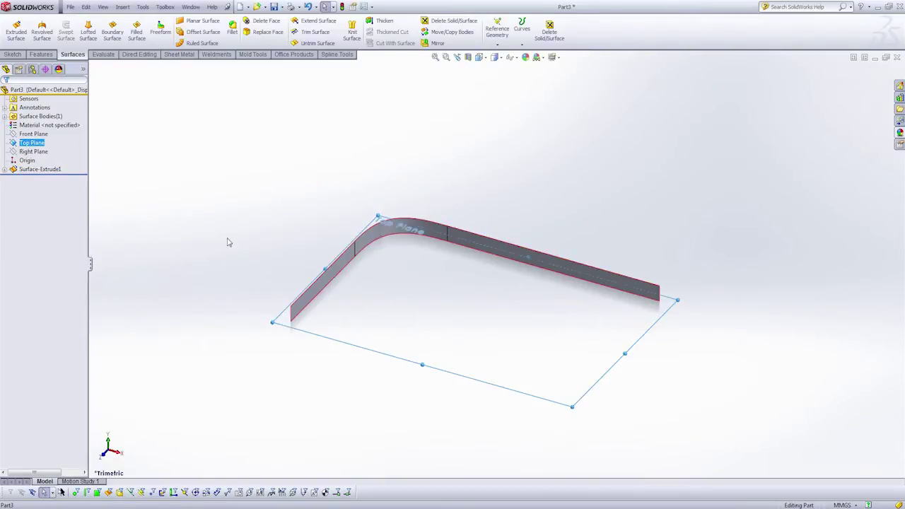
{"action": "middle_click_drag", "start_coordinate": [228, 244], "coordinate": [203, 234], "text": "ctrl"}
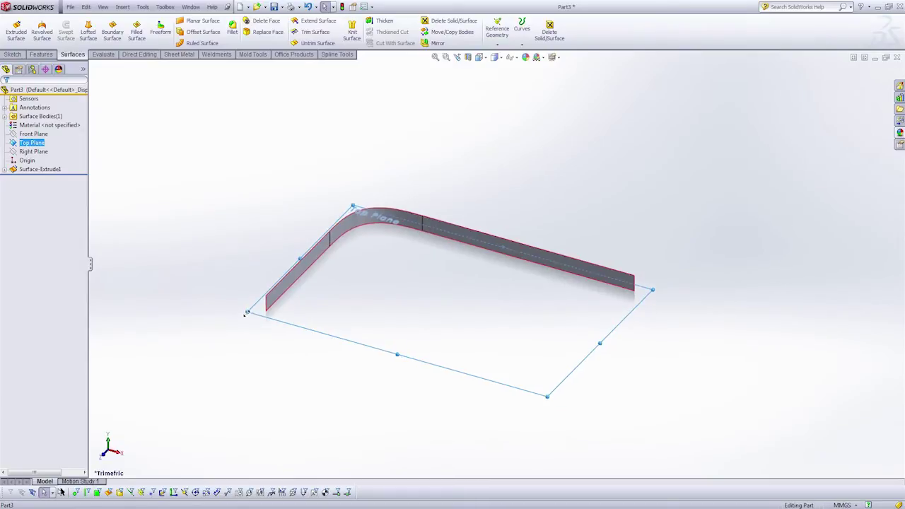
{"action": "left_click_drag", "start_coordinate": [246, 313], "coordinate": [249, 277], "text": "ctrl"}
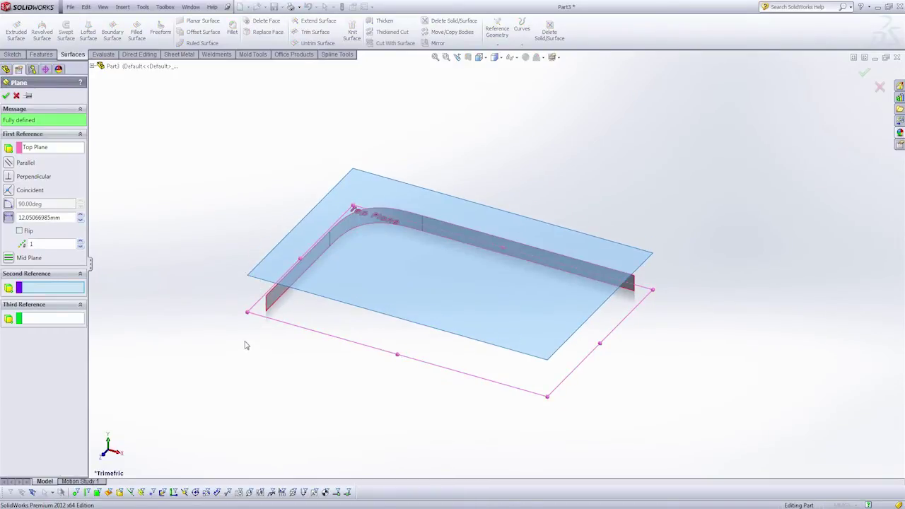
{"action": "middle_click_drag", "start_coordinate": [245, 345], "coordinate": [249, 281]}
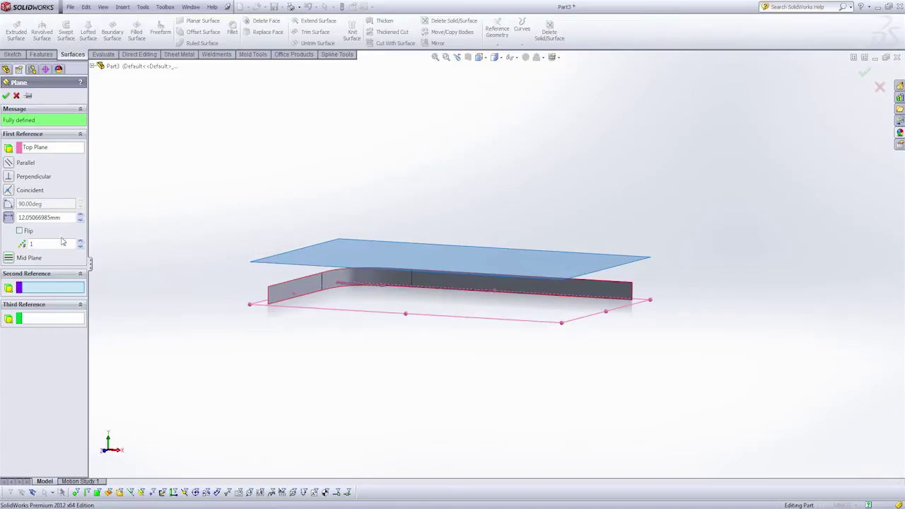
{"action": "left_click", "coordinate": [10, 218]}
{"action": "type", "text": "11"}
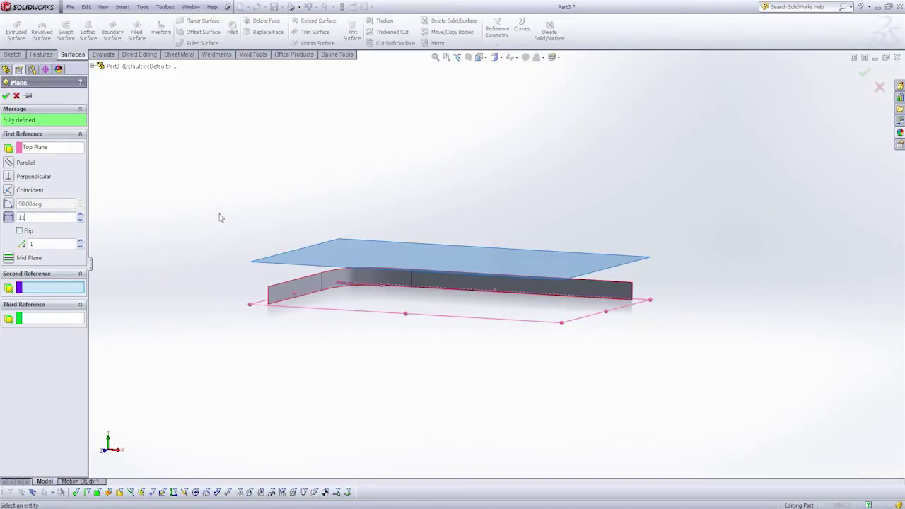
{"action": "key", "text": "Return"}
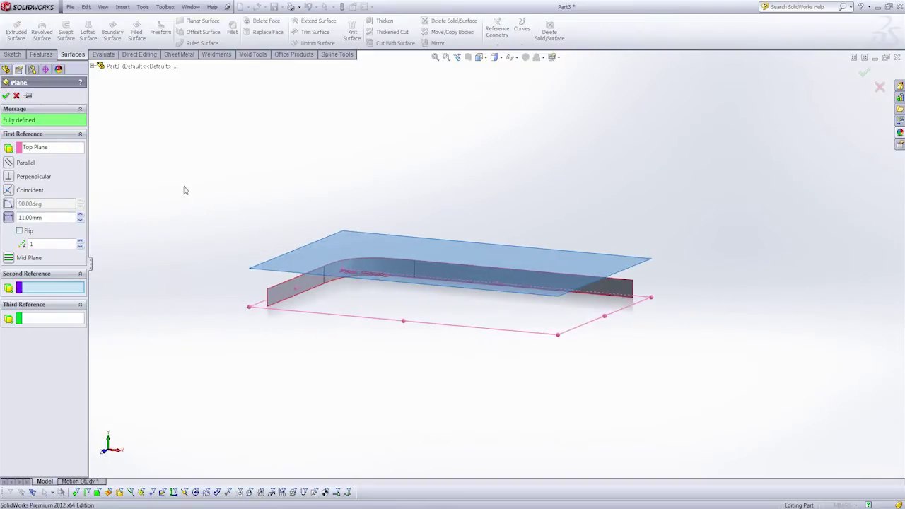
{"action": "left_click", "coordinate": [6, 96]}
{"action": "middle_click_drag", "start_coordinate": [178, 224], "coordinate": [288, 207]}
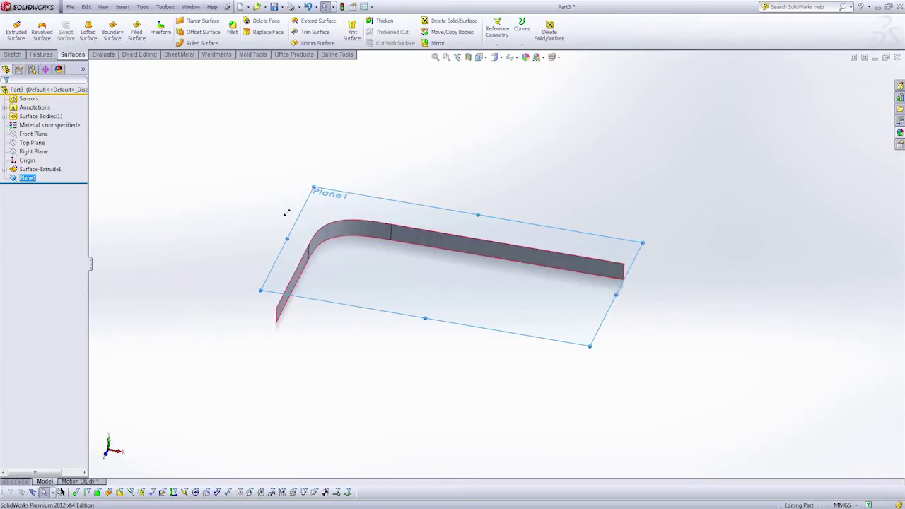
Start a new sketch on Plane1 viewed from the top
{"action": "left_click", "coordinate": [309, 214]}
{"action": "left_click", "coordinate": [347, 178]}
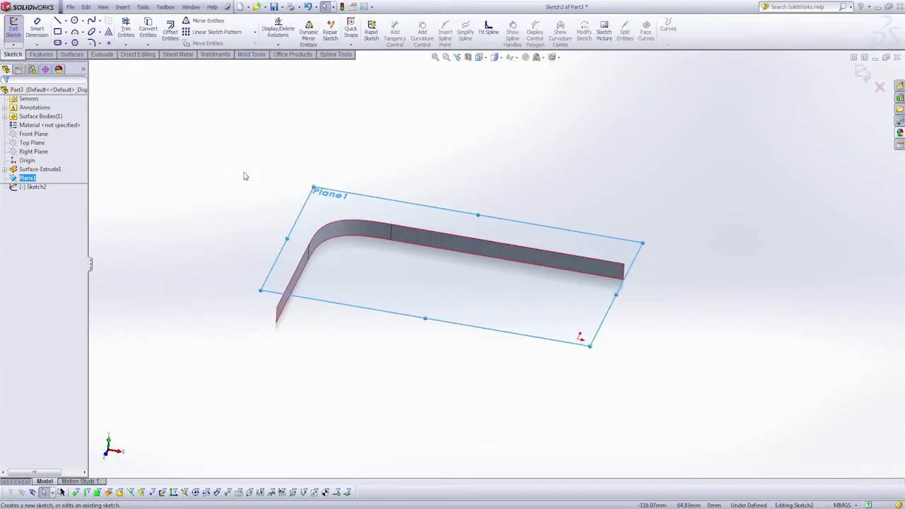
{"action": "key", "text": "space"}
{"action": "left_click", "coordinate": [267, 236]}
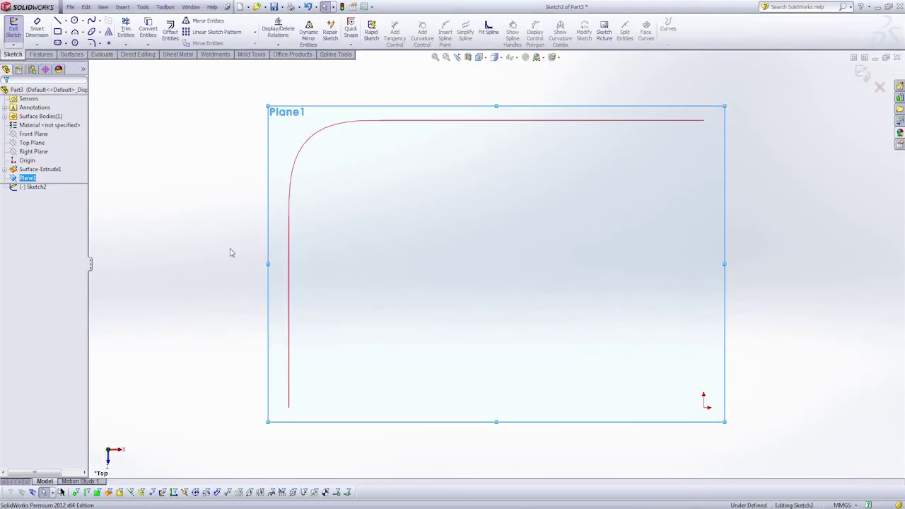
{"action": "middle_click_drag", "start_coordinate": [450, 260], "coordinate": [388, 260], "text": "ctrl"}
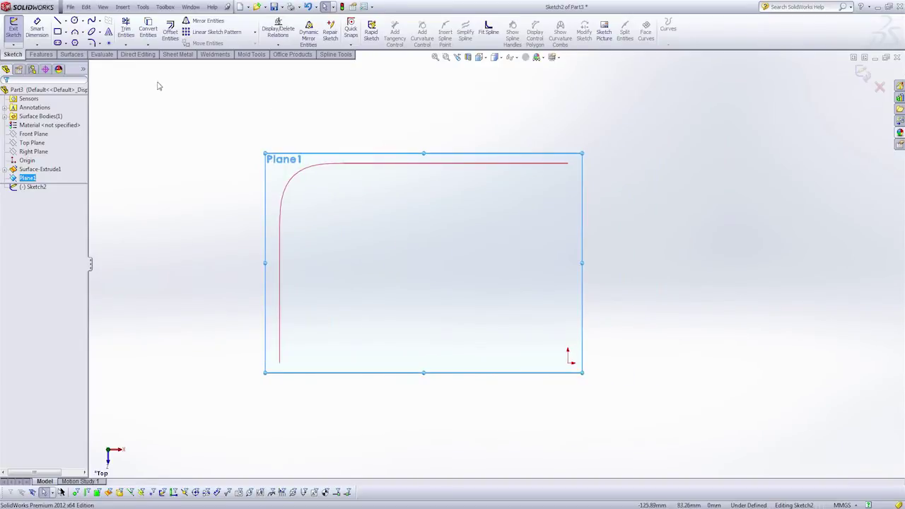
Draw a corner rectangle and make its bottom and right edges construction lines
{"action": "left_click", "coordinate": [66, 32]}
{"action": "left_click", "coordinate": [85, 41]}
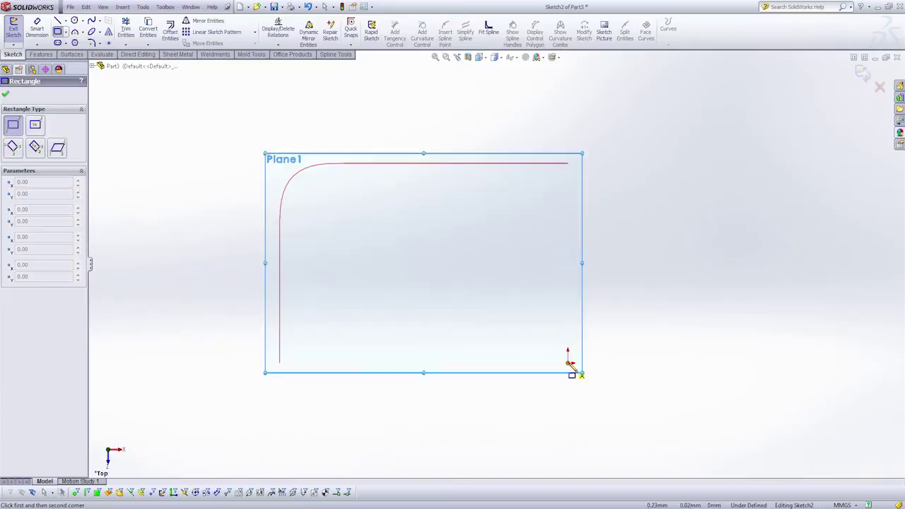
{"action": "left_click", "coordinate": [568, 363]}
{"action": "left_click", "coordinate": [330, 211]}
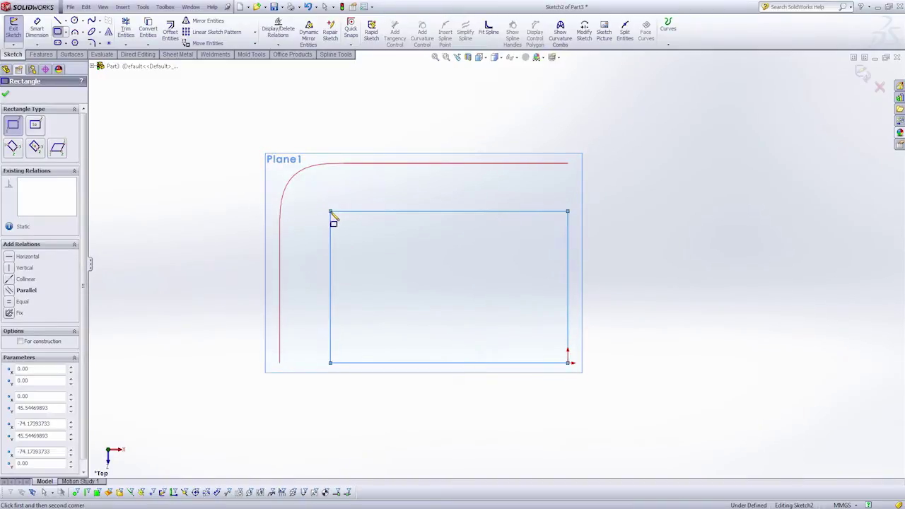
{"action": "key", "text": "Escape"}
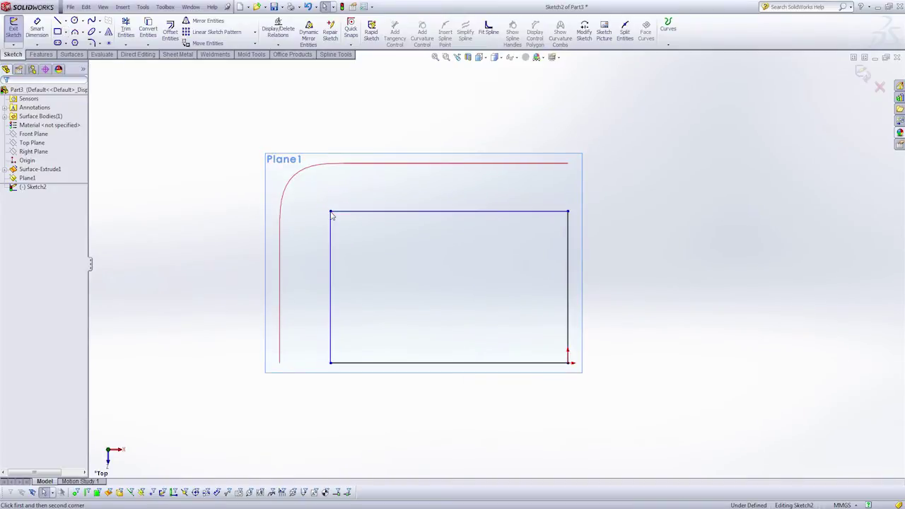
{"action": "left_click", "coordinate": [453, 362]}
{"action": "left_click", "coordinate": [568, 307], "text": "ctrl"}
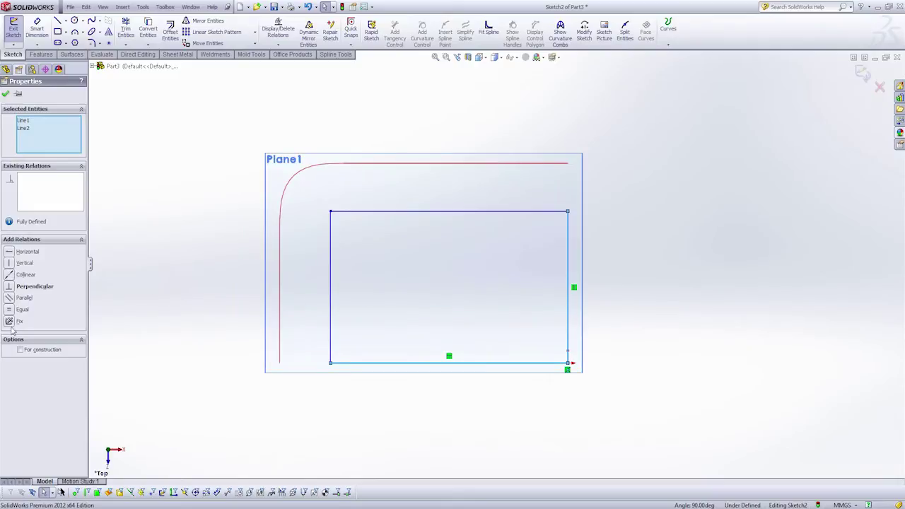
{"action": "left_click", "coordinate": [19, 350]}
{"action": "key", "text": "Escape"}
Dimension the rectangle 15 mm from the left and top red edges
{"action": "left_click", "coordinate": [36, 30]}
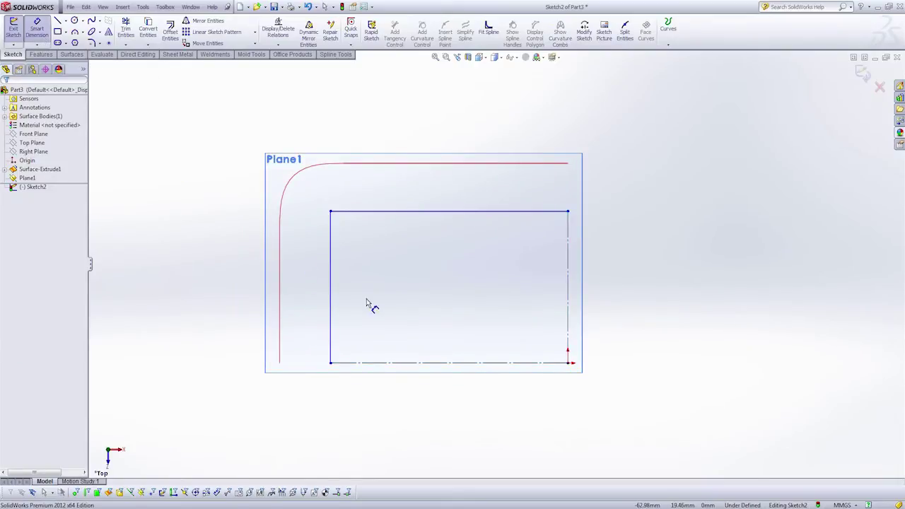
{"action": "left_click", "coordinate": [280, 291]}
{"action": "left_click", "coordinate": [330, 295]}
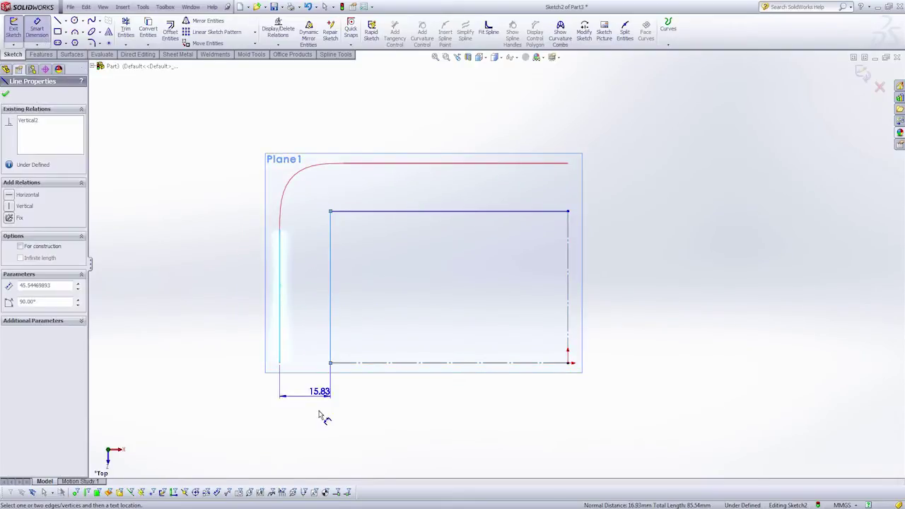
{"action": "left_click", "coordinate": [314, 424]}
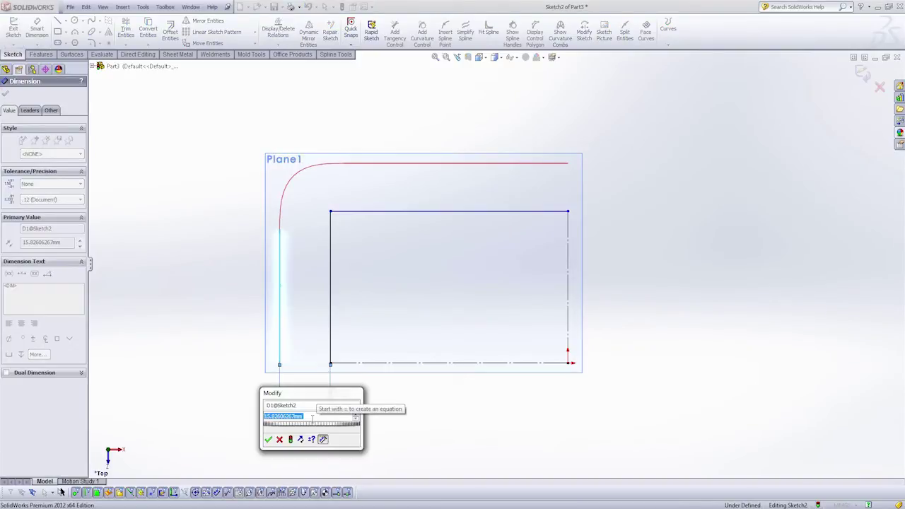
{"action": "type", "text": "15"}
{"action": "key", "text": "Return"}
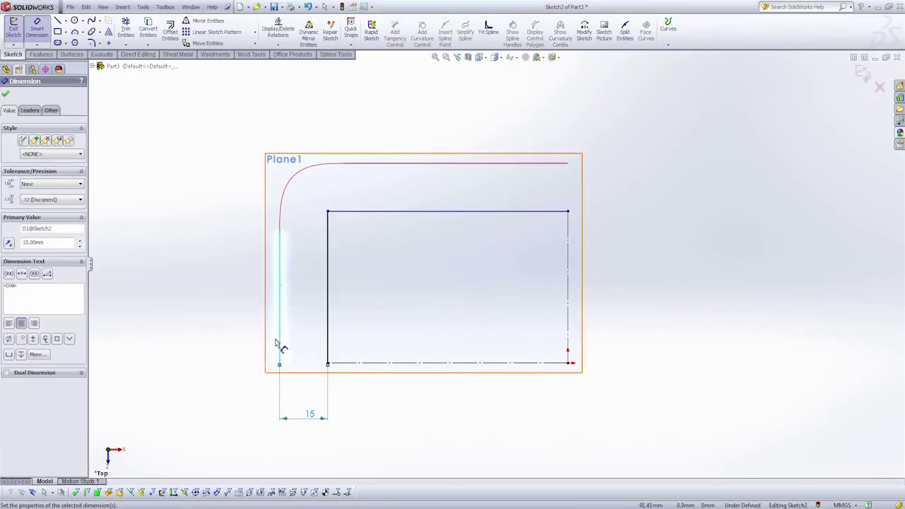
{"action": "left_click", "coordinate": [413, 164]}
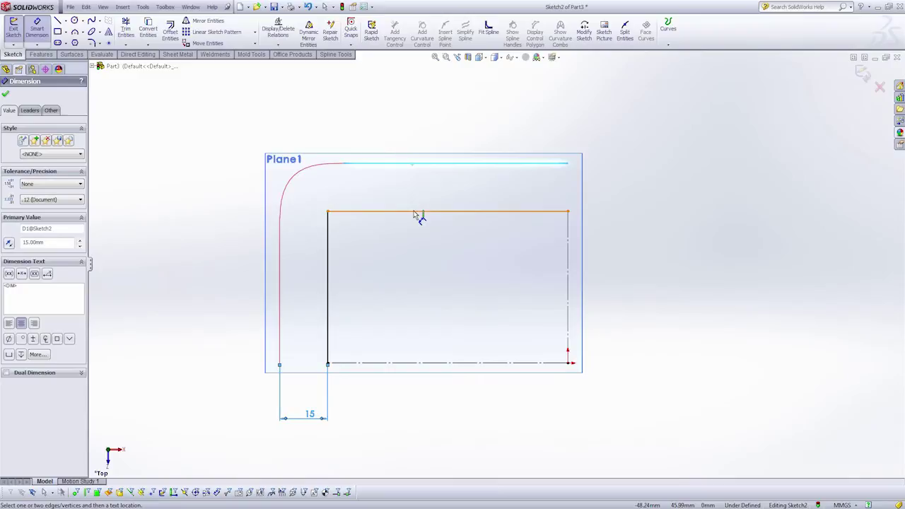
{"action": "left_click", "coordinate": [419, 211]}
{"action": "left_click", "coordinate": [456, 190]}
{"action": "type", "text": "15"}
{"action": "key", "text": "Return"}
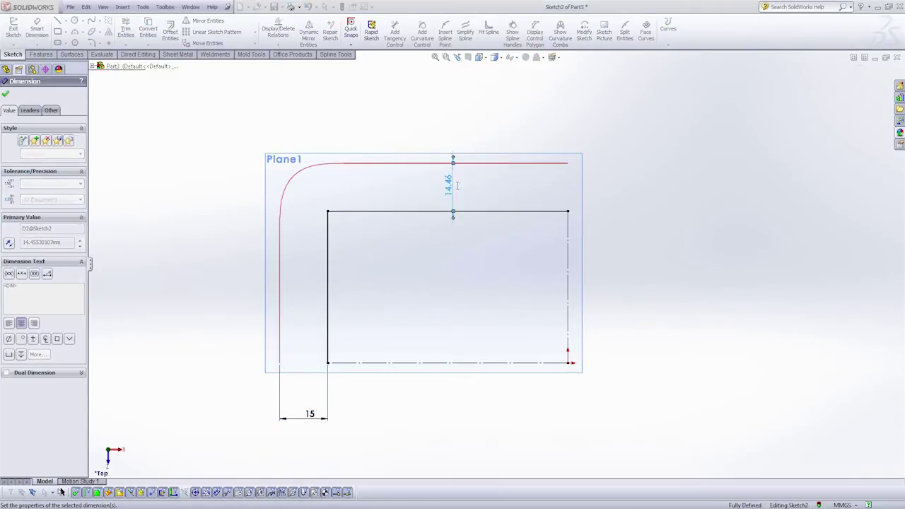
Round the inner rectangle's top-left corner with an R10 sketch fillet
{"action": "key", "text": "Escape"}
{"action": "left_click", "coordinate": [93, 43]}
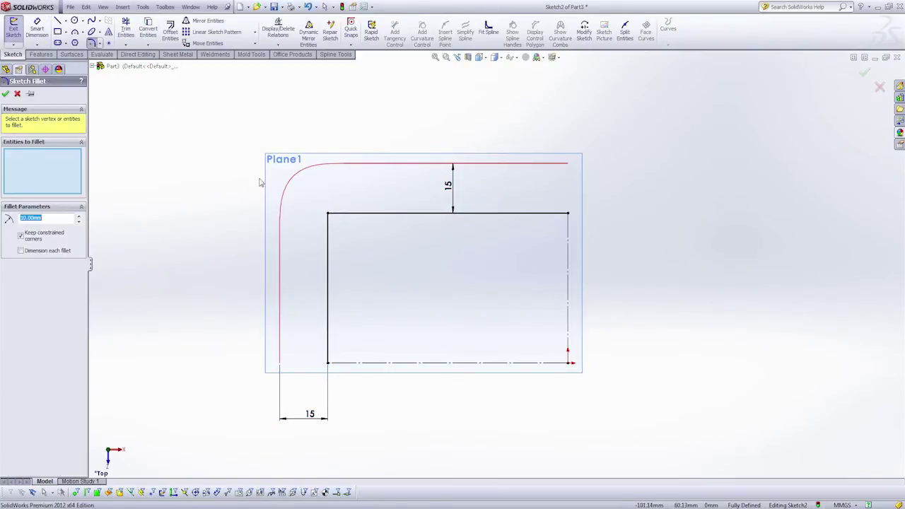
{"action": "left_click", "coordinate": [328, 213]}
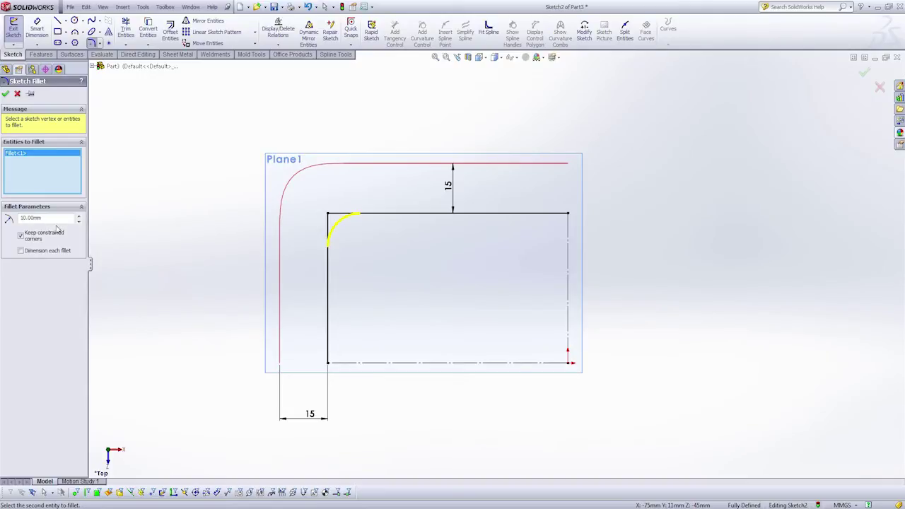
{"action": "left_click", "coordinate": [5, 94]}
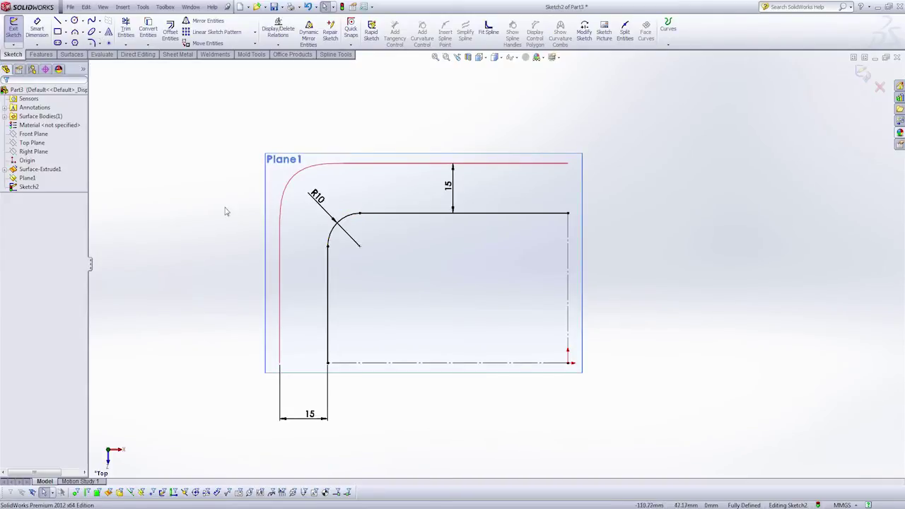
{"action": "left_click", "coordinate": [343, 223]}
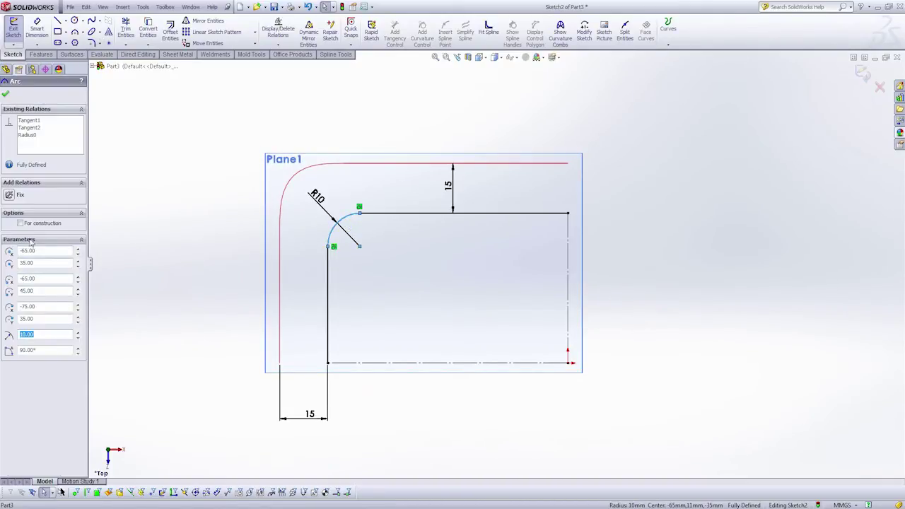
{"action": "left_click", "coordinate": [163, 247]}
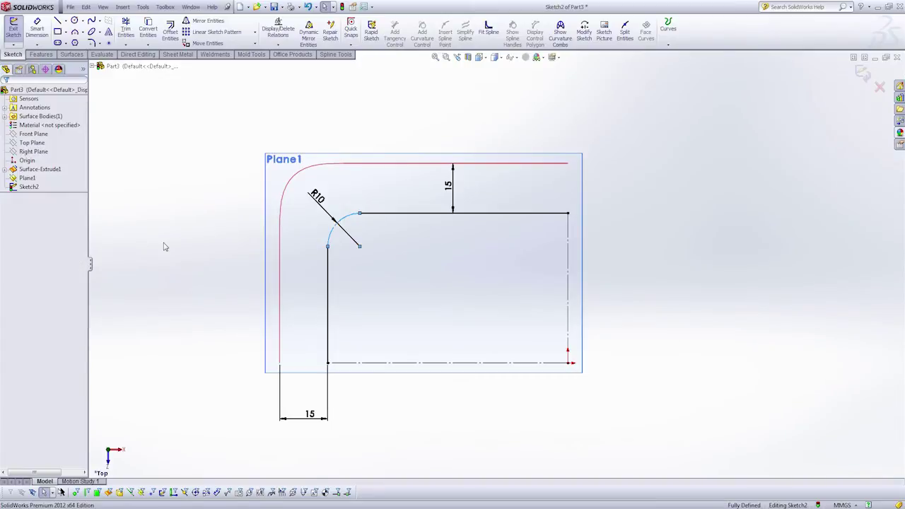
Draw a freeform spline across the R10 rounded corner
{"action": "left_click", "coordinate": [99, 21]}
{"action": "left_click", "coordinate": [110, 31]}
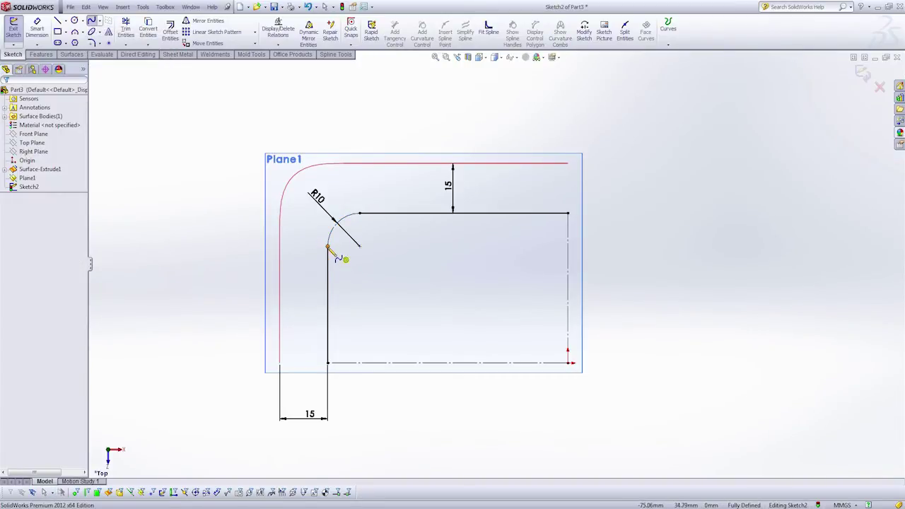
{"action": "left_click_drag", "start_coordinate": [327, 245], "coordinate": [359, 213]}
{"action": "key", "text": "Escape"}
Add Equal Curvature relations between the spline and both the top and left lines
{"action": "left_click", "coordinate": [371, 213]}
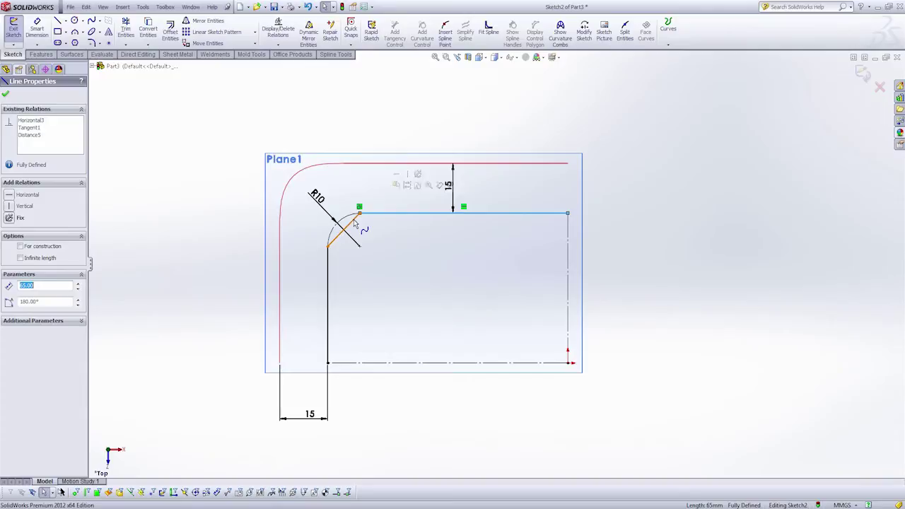
{"action": "left_click", "coordinate": [343, 225], "text": "ctrl"}
{"action": "left_click", "coordinate": [9, 275]}
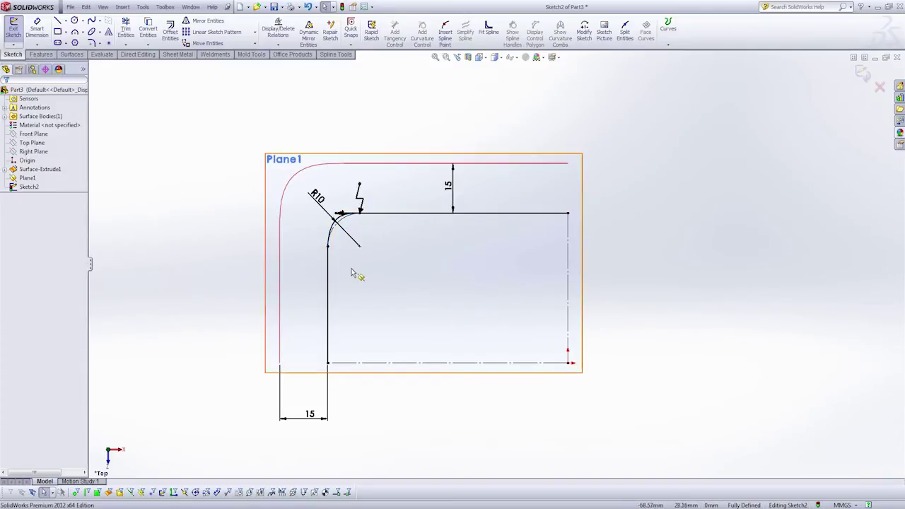
{"action": "scroll", "coordinate": [325, 263], "scroll_direction": "down", "scroll_amount": 2}
{"action": "left_click", "coordinate": [333, 227]}
{"action": "left_click", "coordinate": [332, 251], "text": "ctrl"}
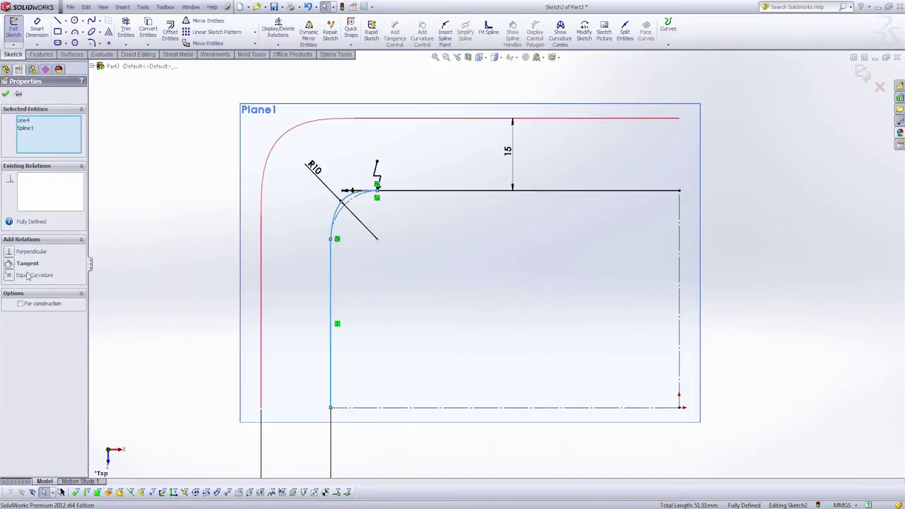
{"action": "left_click", "coordinate": [11, 274]}
Turn on the curvature comb for the corner spline
{"action": "left_click", "coordinate": [165, 275]}
{"action": "scroll", "coordinate": [375, 225], "scroll_direction": "down", "scroll_amount": 2}
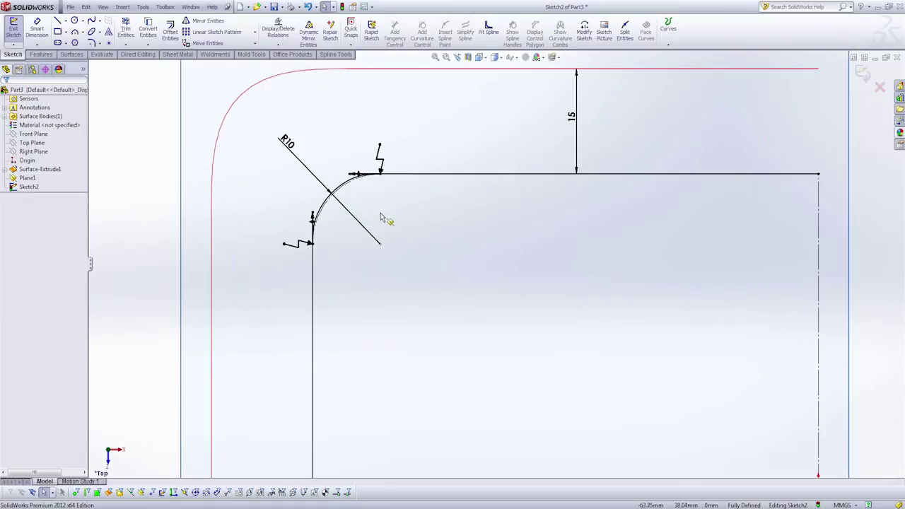
{"action": "left_click", "coordinate": [344, 185]}
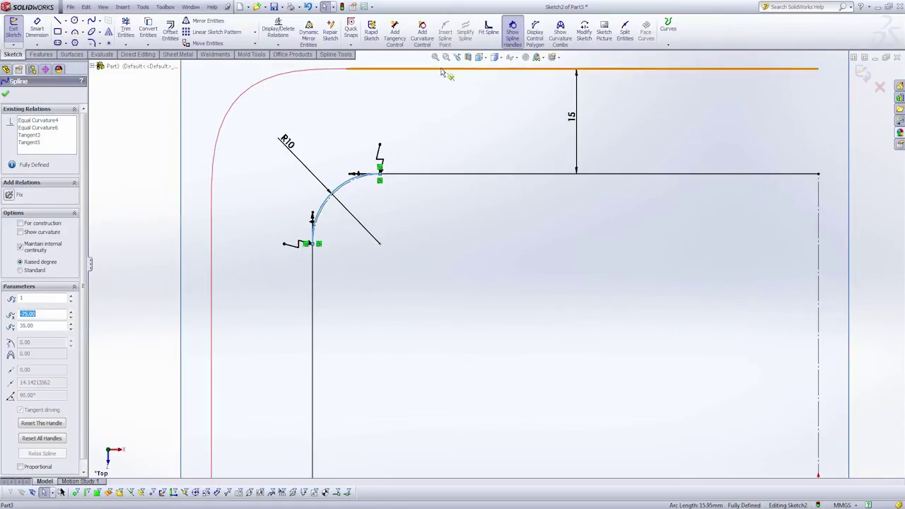
{"action": "left_click", "coordinate": [558, 44]}
{"action": "key", "text": "z"}
Drag the spline's lower tangent handle to reshape it, then exit the sketch
{"action": "left_click", "coordinate": [397, 203]}
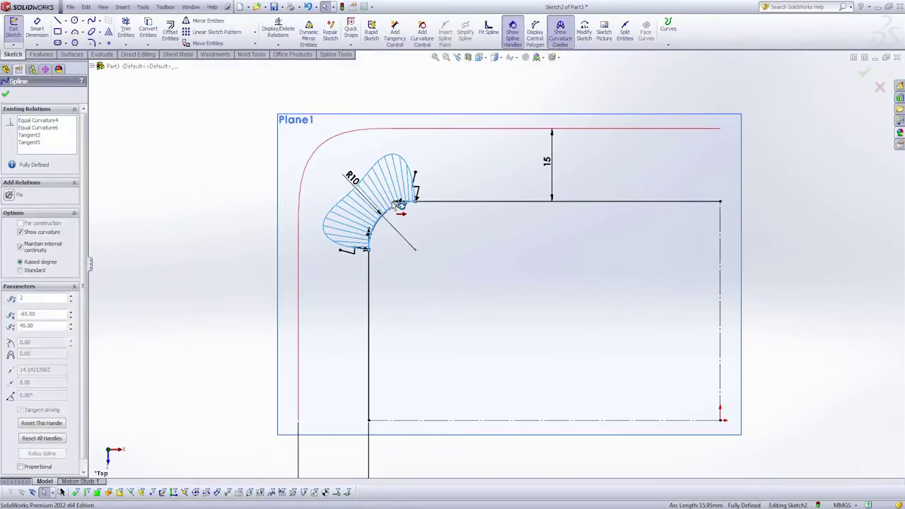
{"action": "left_click_drag", "start_coordinate": [378, 231], "coordinate": [369, 224]}
{"action": "left_click", "coordinate": [207, 216]}
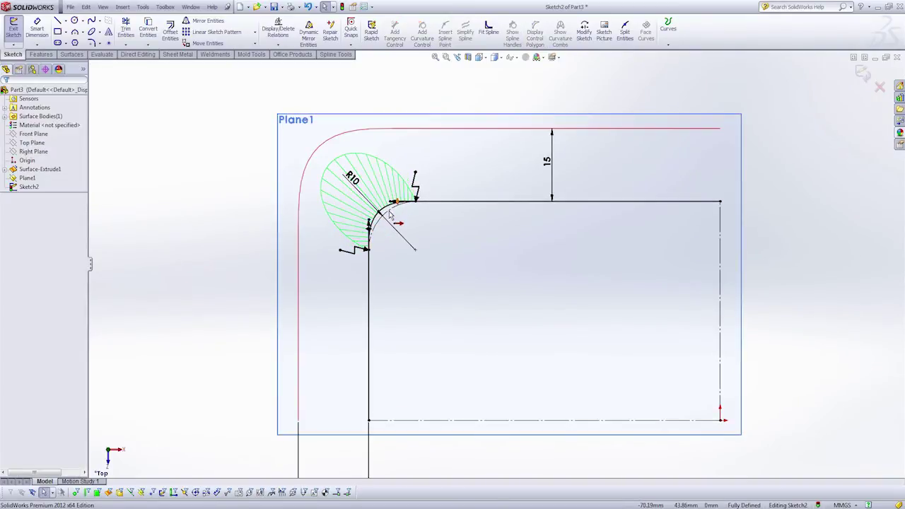
{"action": "left_click", "coordinate": [14, 31]}
{"action": "key", "text": "f"}
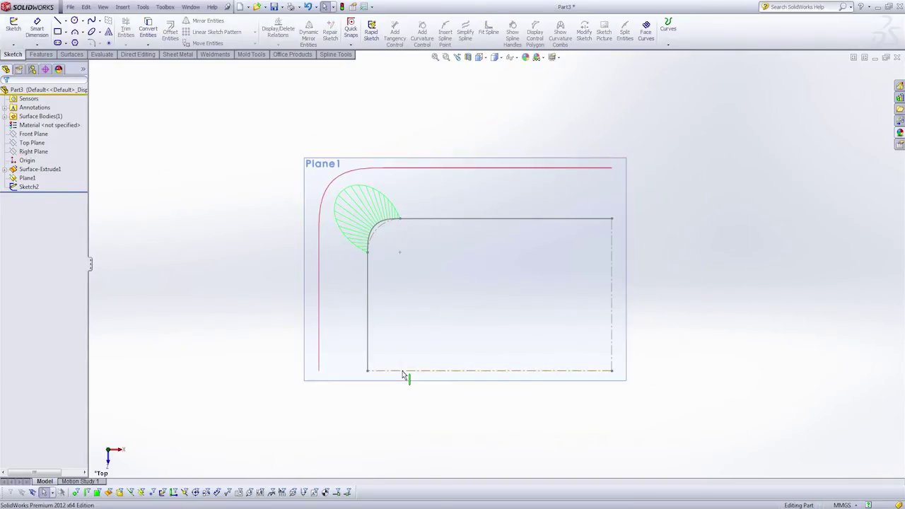
In Sketch2, turn the bottom and right construction lines back into regular sketch geometry
{"action": "left_click", "coordinate": [37, 187]}
{"action": "left_click", "coordinate": [40, 168]}
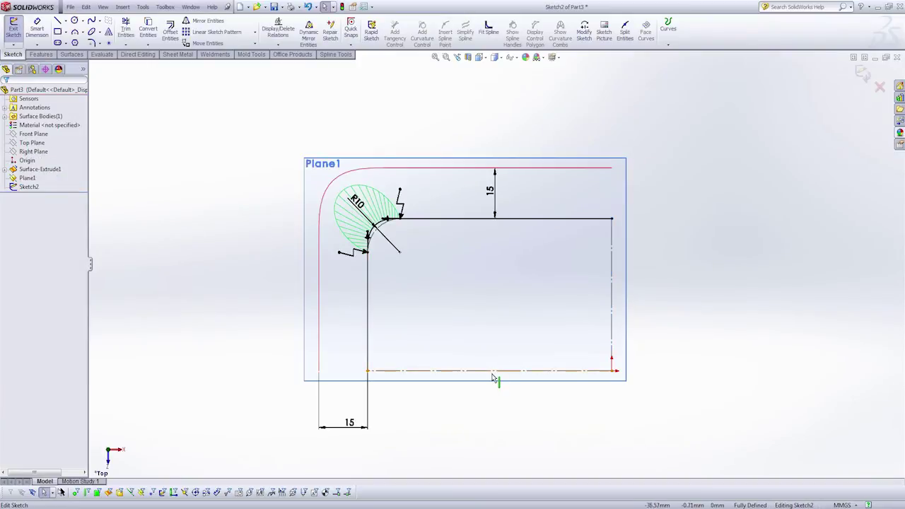
{"action": "left_click", "coordinate": [493, 370]}
{"action": "left_click", "coordinate": [612, 325], "text": "ctrl"}
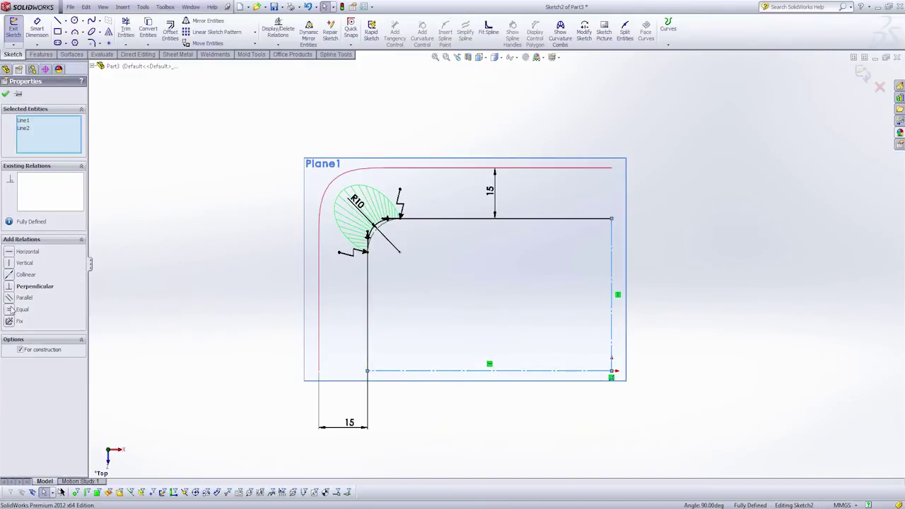
{"action": "left_click", "coordinate": [20, 349]}
{"action": "left_click", "coordinate": [192, 353]}
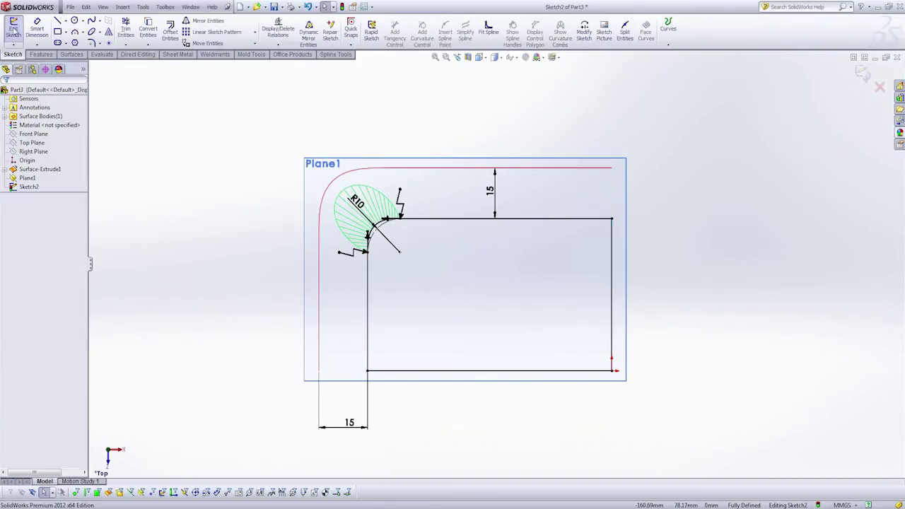
{"action": "left_click", "coordinate": [13, 29]}
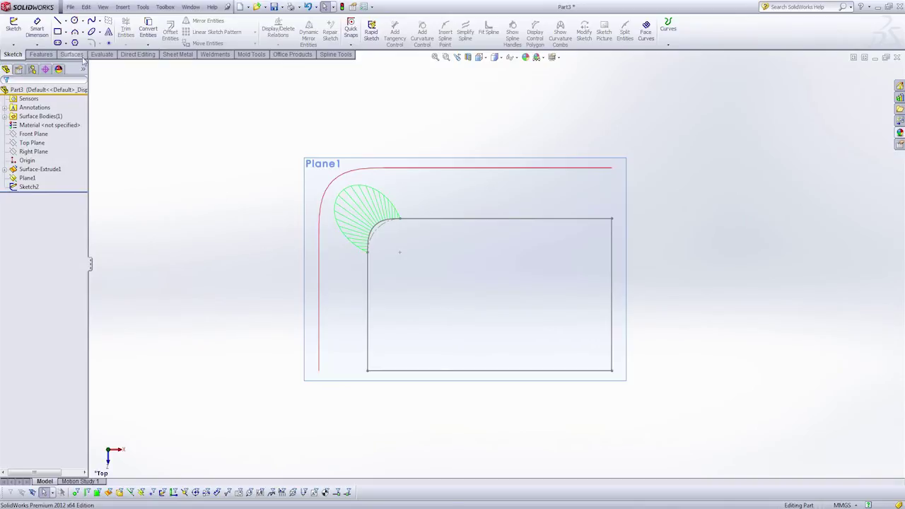
Create a planar surface bounded by Sketch2's rounded outline
{"action": "left_click", "coordinate": [77, 55]}
{"action": "left_click", "coordinate": [202, 20]}
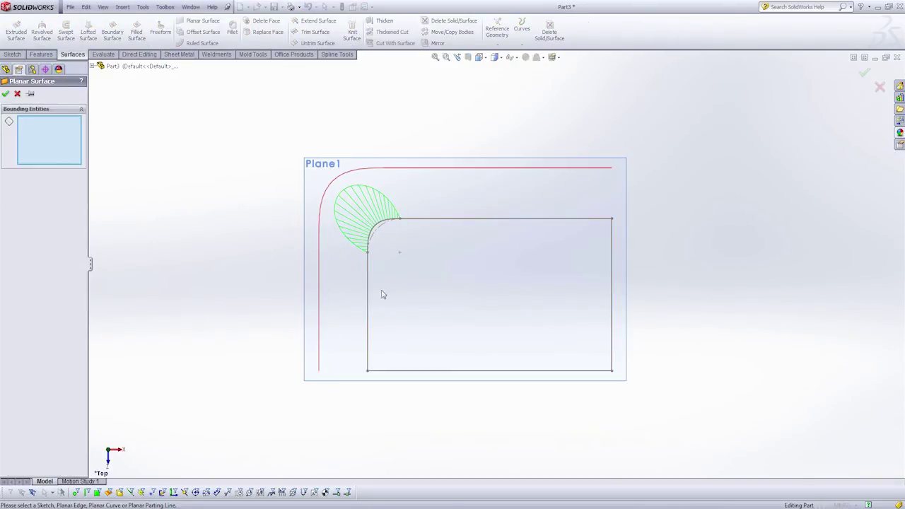
{"action": "left_click", "coordinate": [370, 293]}
{"action": "left_click", "coordinate": [5, 94]}
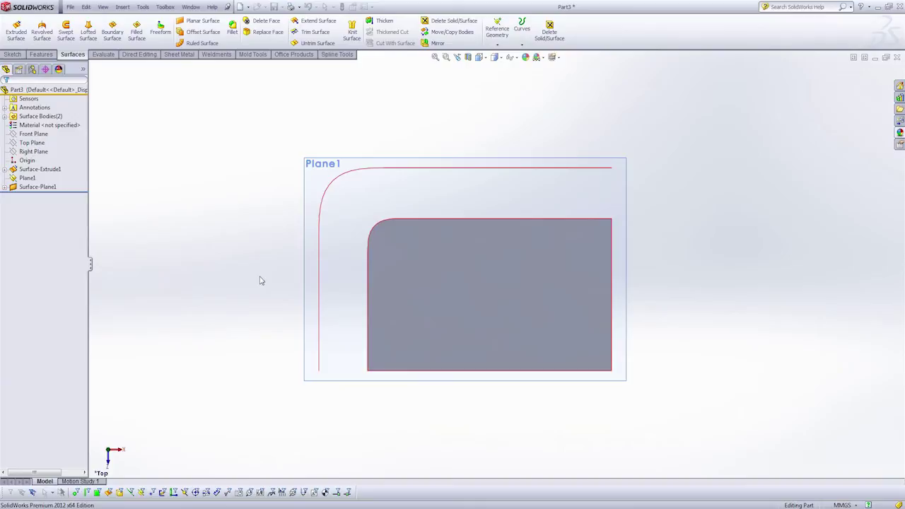
Hide Plane1 in a 3-D view so only the surface bodies remain visible
{"action": "middle_click_drag", "start_coordinate": [252, 323], "coordinate": [383, 216]}
{"action": "scroll", "coordinate": [366, 272], "scroll_direction": "down", "scroll_amount": 3}
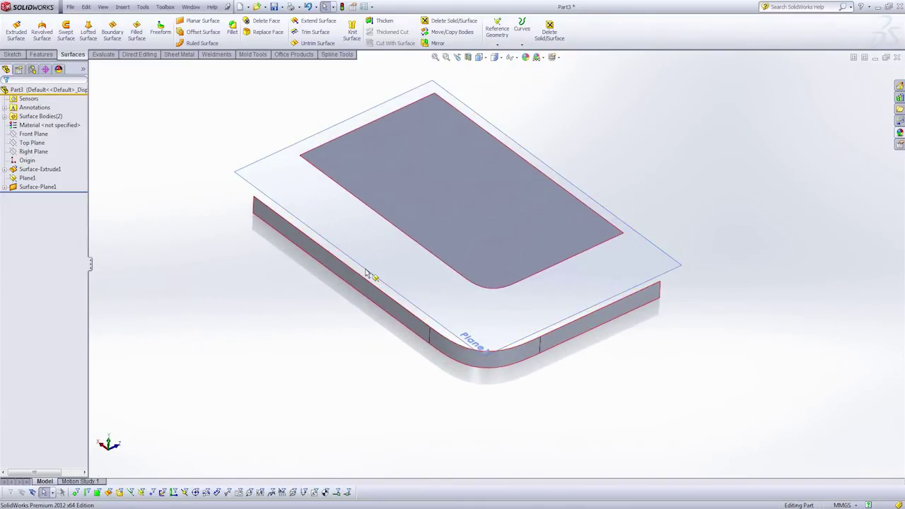
{"action": "left_click", "coordinate": [366, 272]}
{"action": "middle_click_drag", "start_coordinate": [366, 272], "coordinate": [263, 205]}
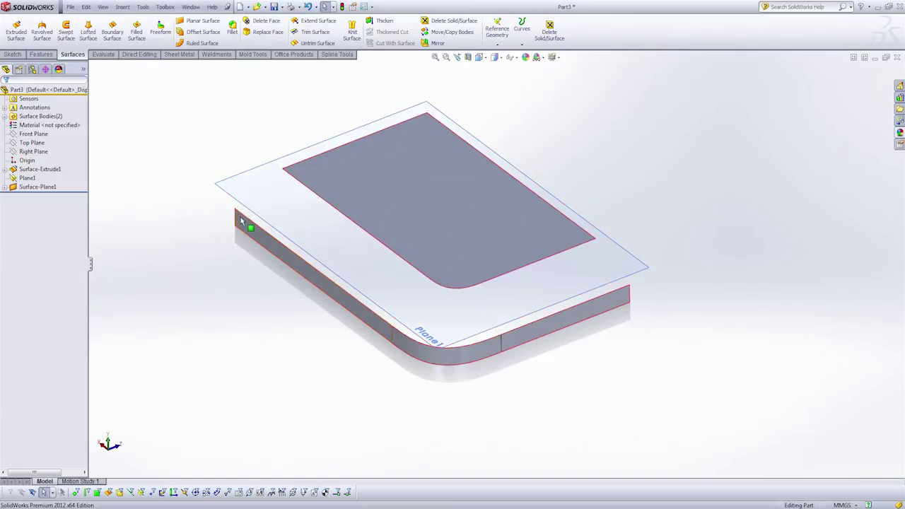
{"action": "right_click", "coordinate": [268, 202]}
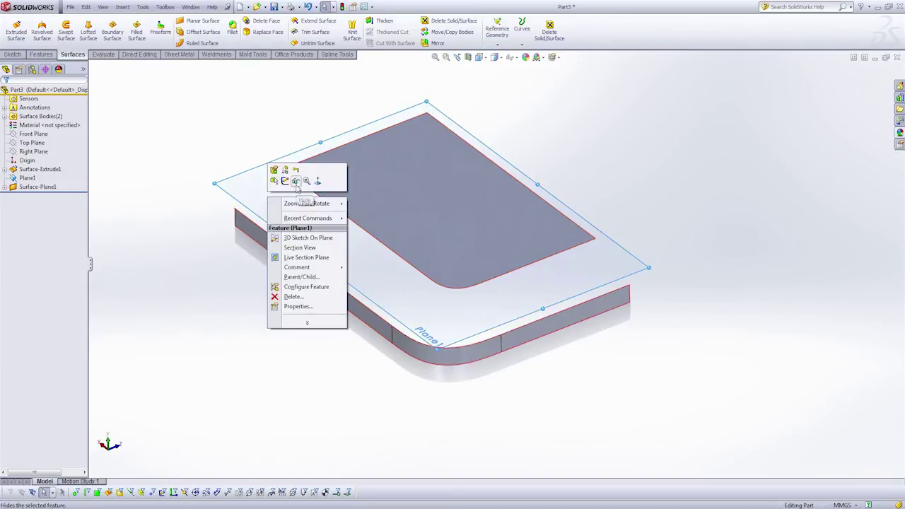
{"action": "left_click", "coordinate": [296, 180]}
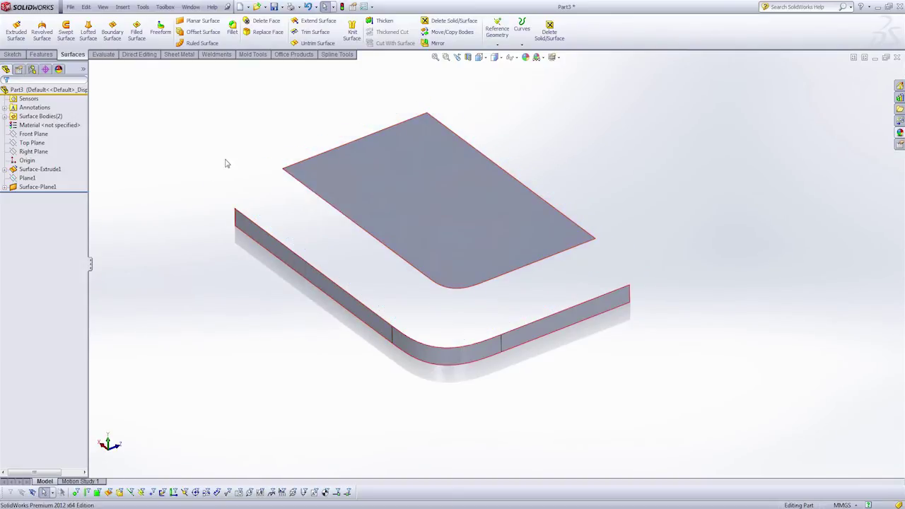
Bridge the wall's long top edge to the flat top's near edge, Curvature To Face, tangent influence 1.66
{"action": "left_click", "coordinate": [113, 32]}
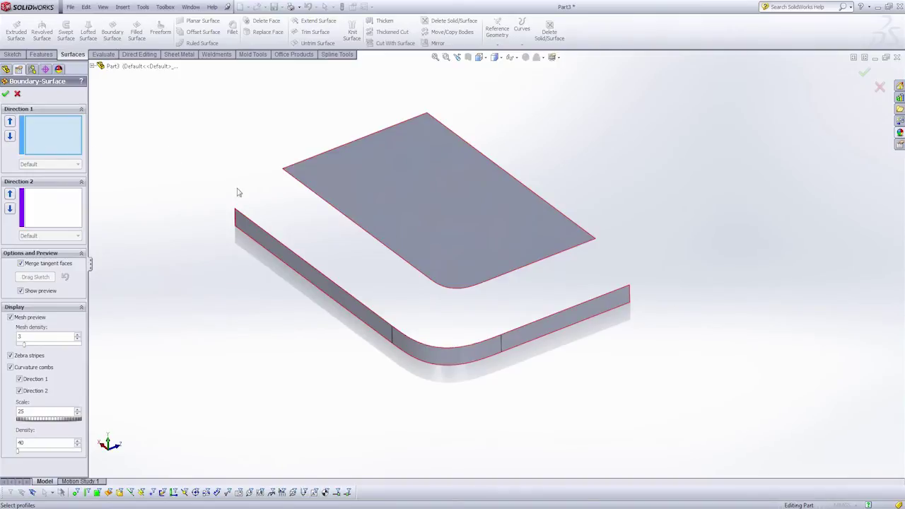
{"action": "left_click", "coordinate": [244, 217]}
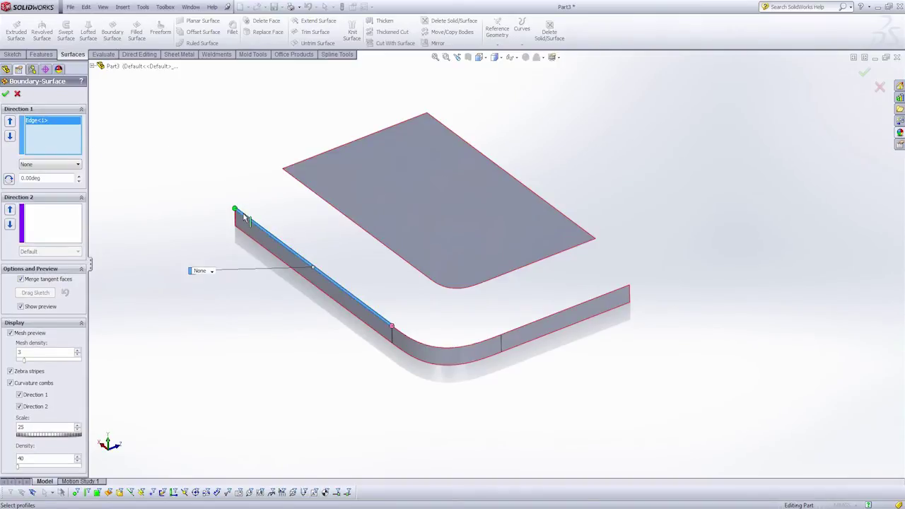
{"action": "left_click", "coordinate": [296, 181]}
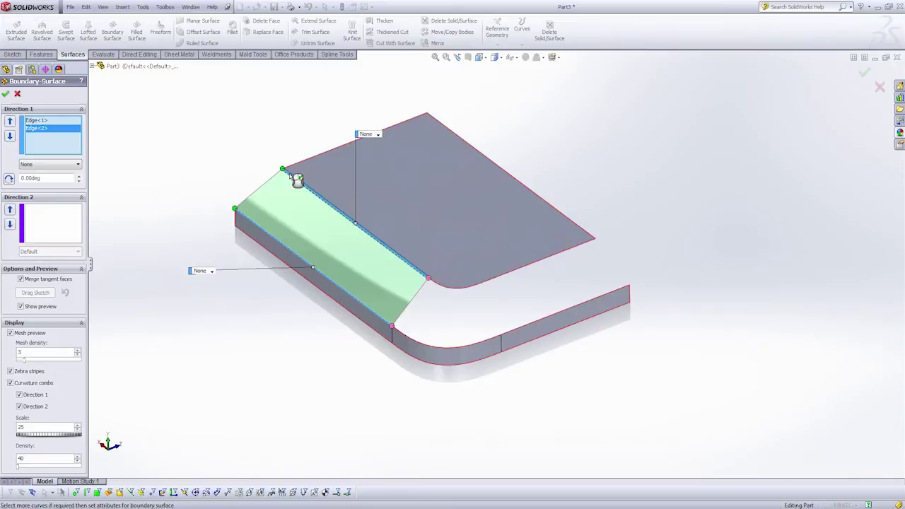
{"action": "left_click", "coordinate": [378, 134]}
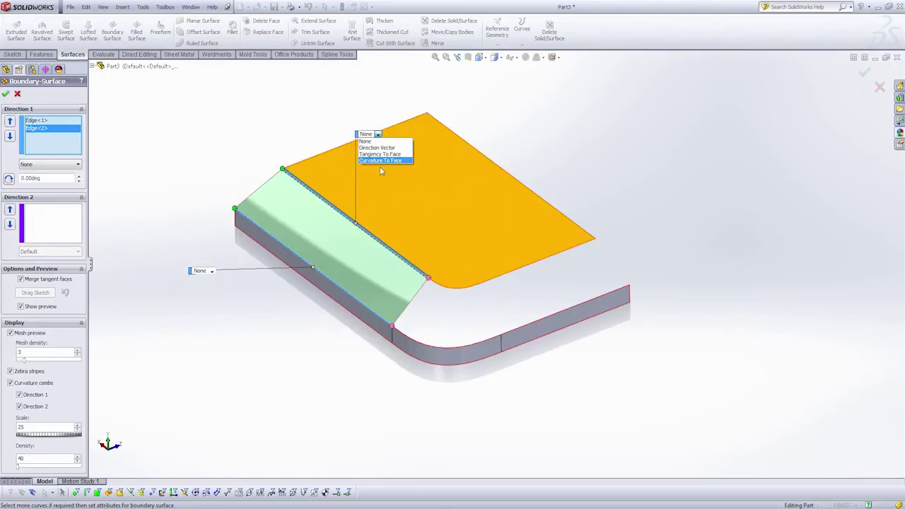
{"action": "left_click", "coordinate": [379, 162]}
{"action": "scroll", "coordinate": [369, 175], "scroll_direction": "down", "scroll_amount": 2}
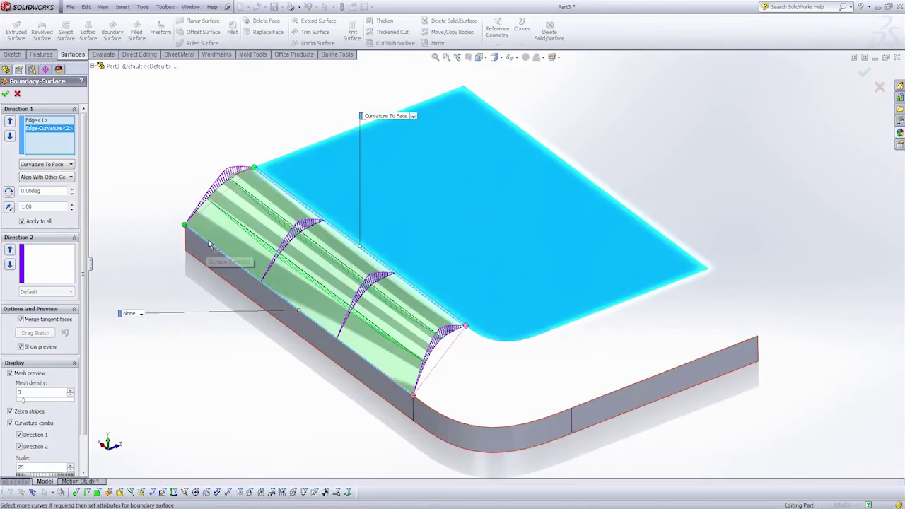
{"action": "scroll", "coordinate": [239, 149], "scroll_direction": "down", "scroll_amount": 2}
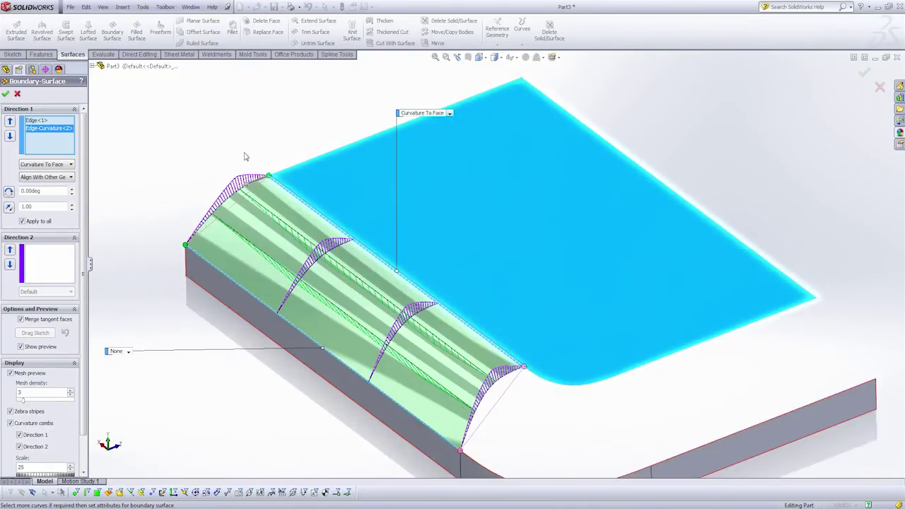
{"action": "left_click_drag", "start_coordinate": [246, 160], "coordinate": [240, 161]}
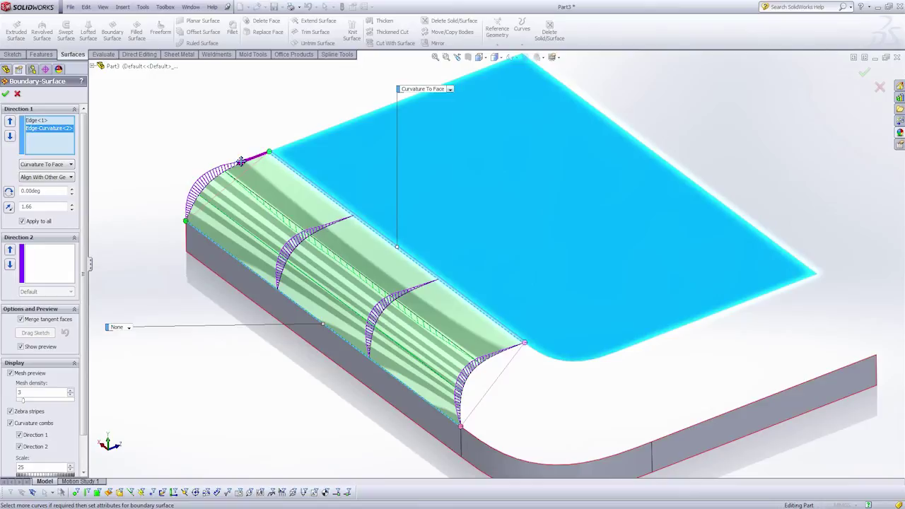
{"action": "key", "text": "f"}
{"action": "left_click", "coordinate": [6, 94]}
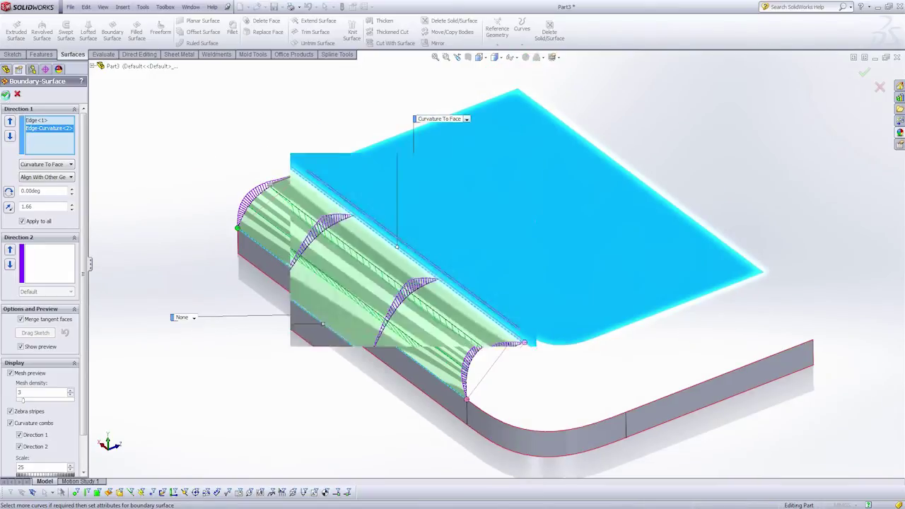
{"action": "middle_click_drag", "start_coordinate": [226, 174], "coordinate": [188, 139]}
Start a boundary surface between the flat top's short edge and the wall's short-end top edge, both curvature-continuous
{"action": "left_click", "coordinate": [112, 32]}
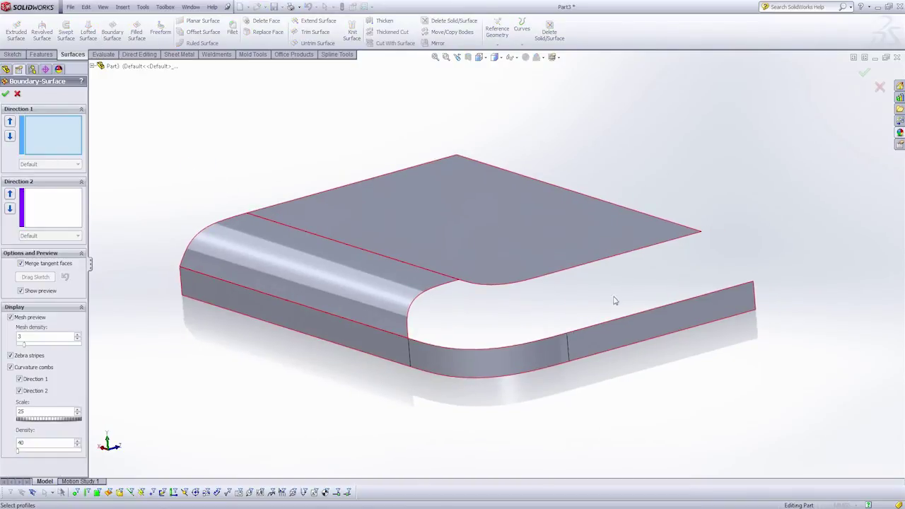
{"action": "middle_click_drag", "start_coordinate": [619, 299], "coordinate": [668, 275]}
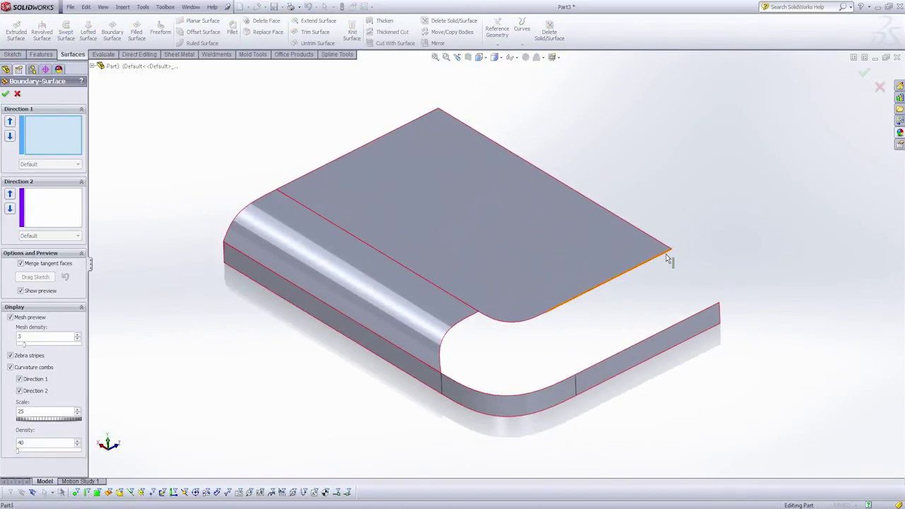
{"action": "left_click", "coordinate": [667, 256]}
{"action": "left_click", "coordinate": [706, 309]}
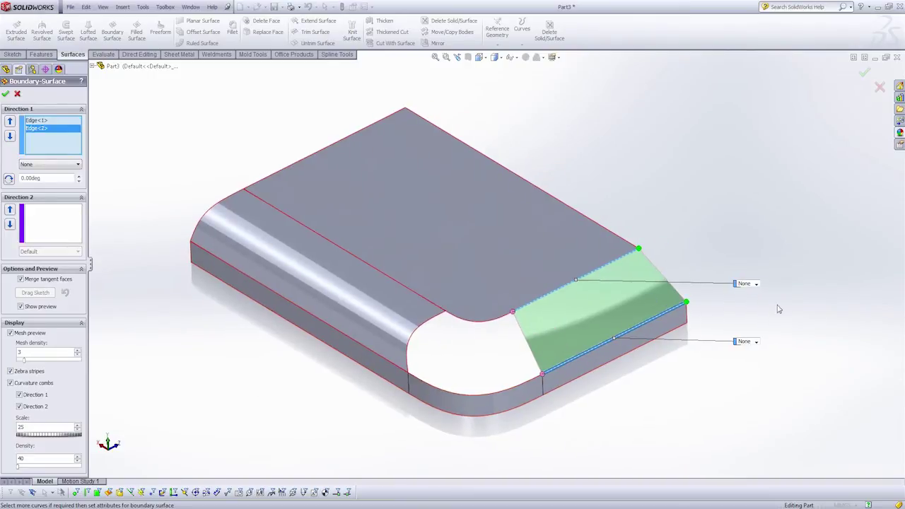
{"action": "left_click", "coordinate": [762, 284]}
{"action": "left_click", "coordinate": [764, 312]}
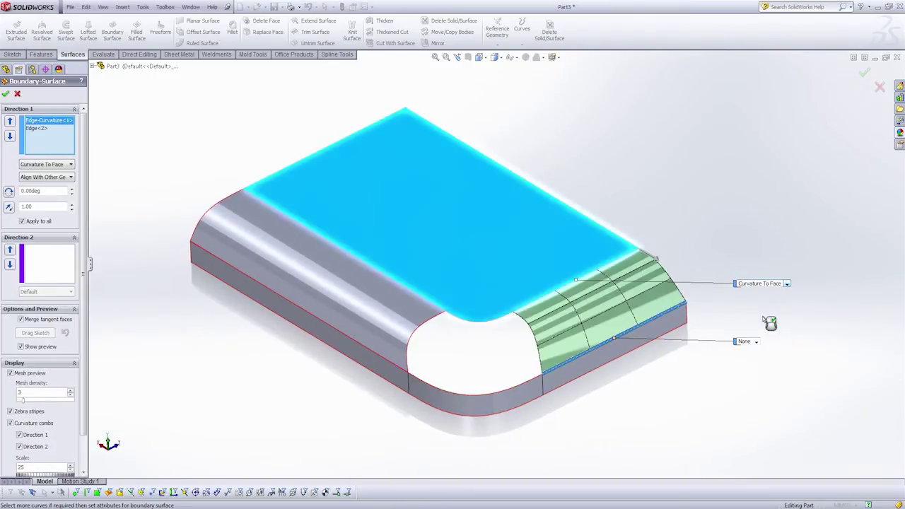
{"action": "left_click", "coordinate": [756, 343]}
{"action": "left_click", "coordinate": [754, 367]}
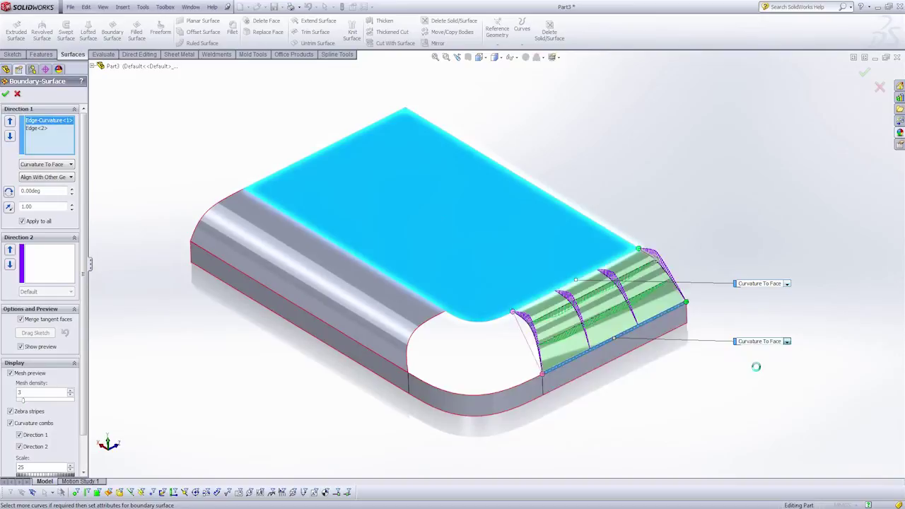
Set the wall edge's condition to None and the top edge's tangent influence to 1.66
{"action": "middle_click_drag", "start_coordinate": [666, 397], "coordinate": [663, 403], "text": "ctrl"}
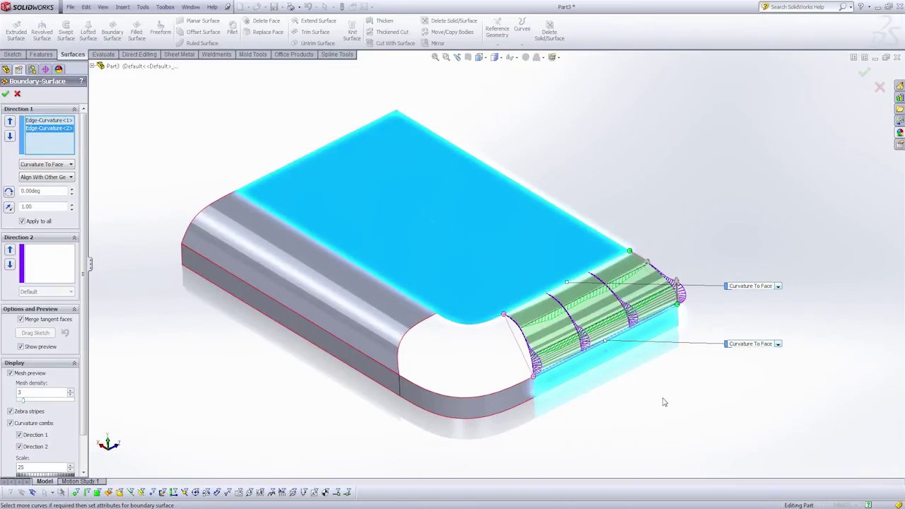
{"action": "left_click", "coordinate": [48, 120]}
{"action": "scroll", "coordinate": [714, 214], "scroll_direction": "down", "scroll_amount": 2}
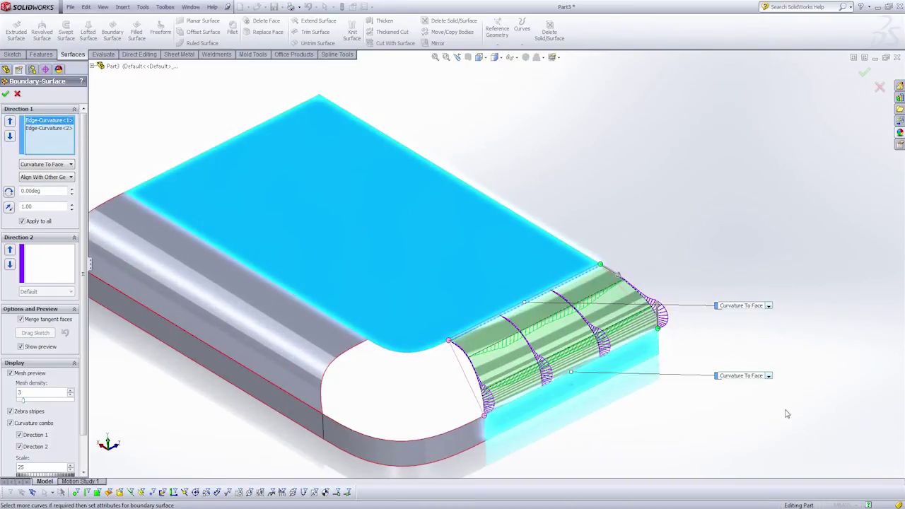
{"action": "left_click", "coordinate": [768, 376]}
{"action": "left_click", "coordinate": [735, 383]}
{"action": "middle_click_drag", "start_coordinate": [658, 410], "coordinate": [651, 398], "text": "ctrl"}
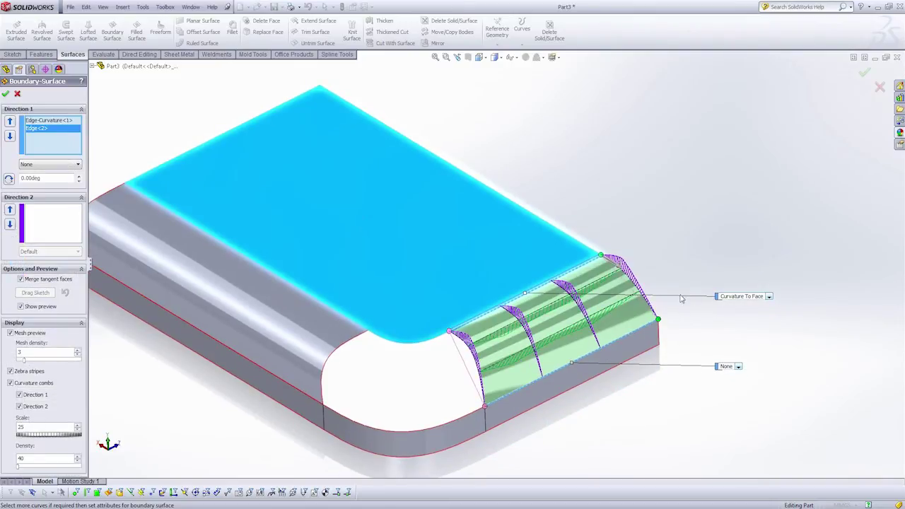
{"action": "left_click_drag", "start_coordinate": [619, 263], "coordinate": [622, 268]}
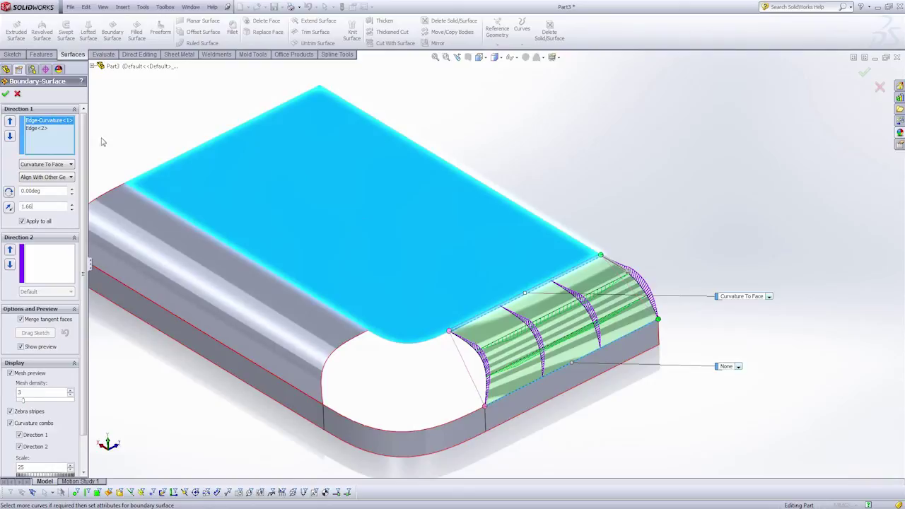
{"action": "scroll", "coordinate": [156, 148], "scroll_direction": "down", "scroll_amount": 1}
{"action": "middle_click_drag", "start_coordinate": [496, 339], "coordinate": [501, 371]}
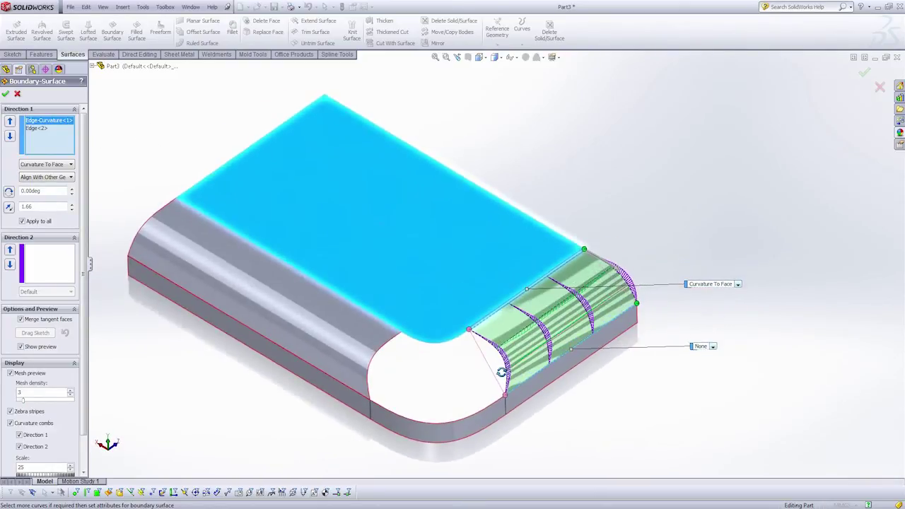
{"action": "left_click", "coordinate": [6, 94]}
{"action": "middle_click_drag", "start_coordinate": [202, 147], "coordinate": [177, 137]}
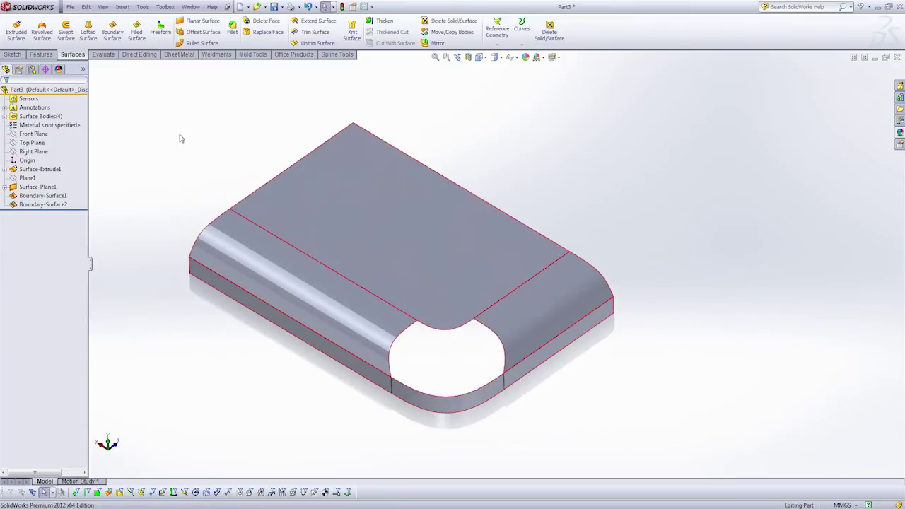
{"action": "middle_click_drag", "start_coordinate": [292, 247], "coordinate": [337, 333]}
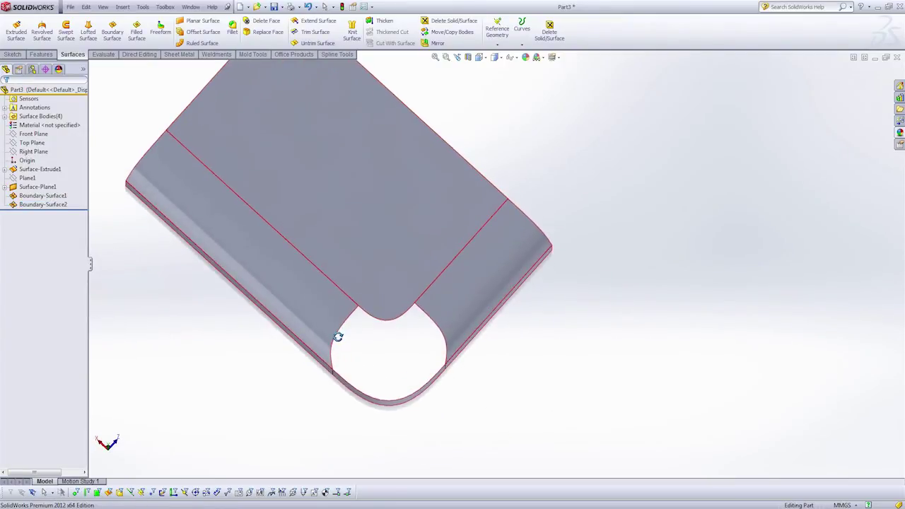
{"action": "scroll", "coordinate": [377, 347], "scroll_direction": "down", "scroll_amount": 2}
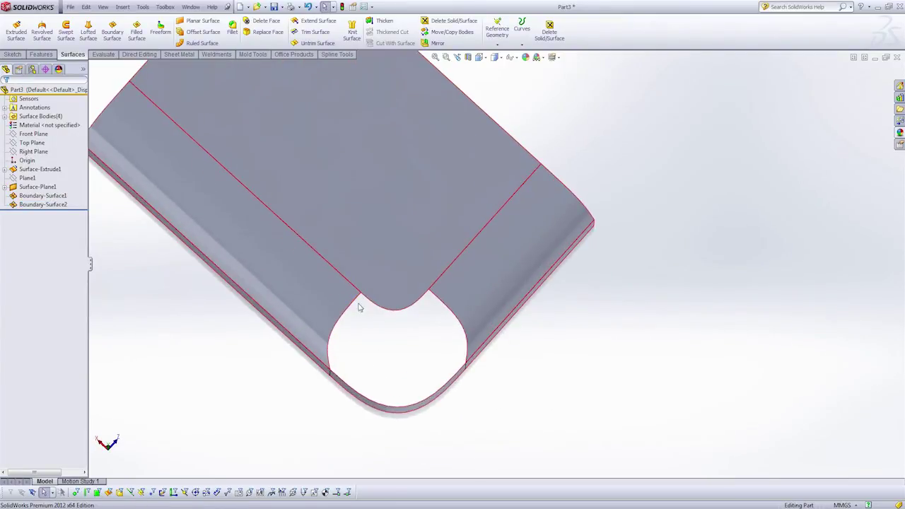
{"action": "scroll", "coordinate": [365, 349], "scroll_direction": "up", "scroll_amount": 2}
{"action": "middle_click_drag", "start_coordinate": [373, 339], "coordinate": [375, 269]}
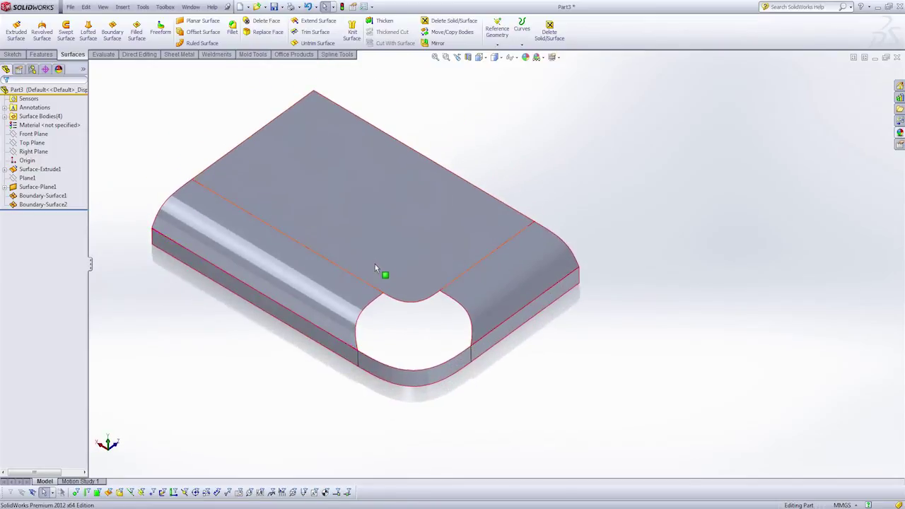